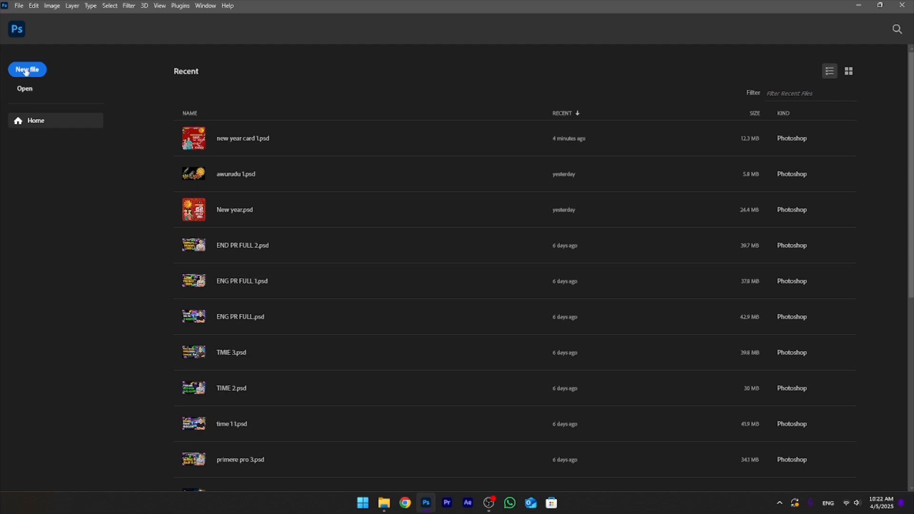
Start a new 1000 x 1000 px document at 300 pixels/inch and name it "new year w1"
{"action": "left_click", "coordinate": [26, 70]}
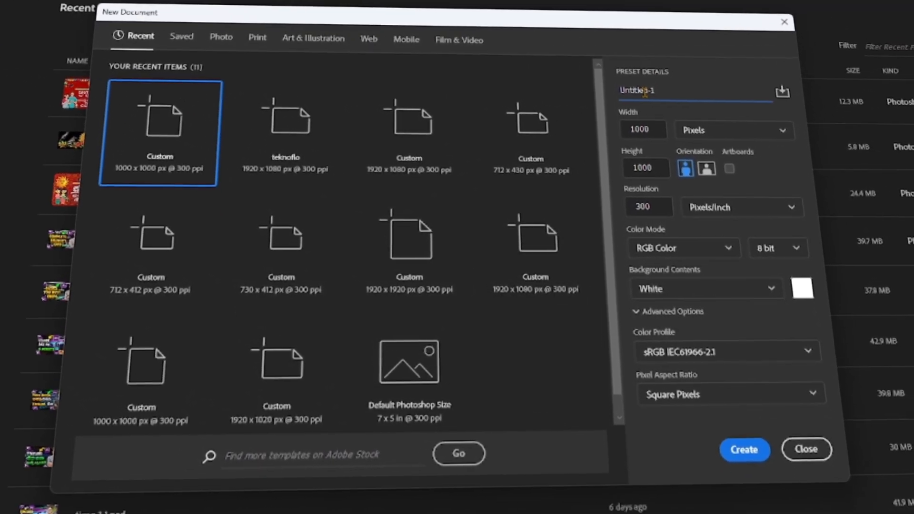
{"action": "double_click", "coordinate": [659, 85]}
{"action": "type", "text": "new y"}
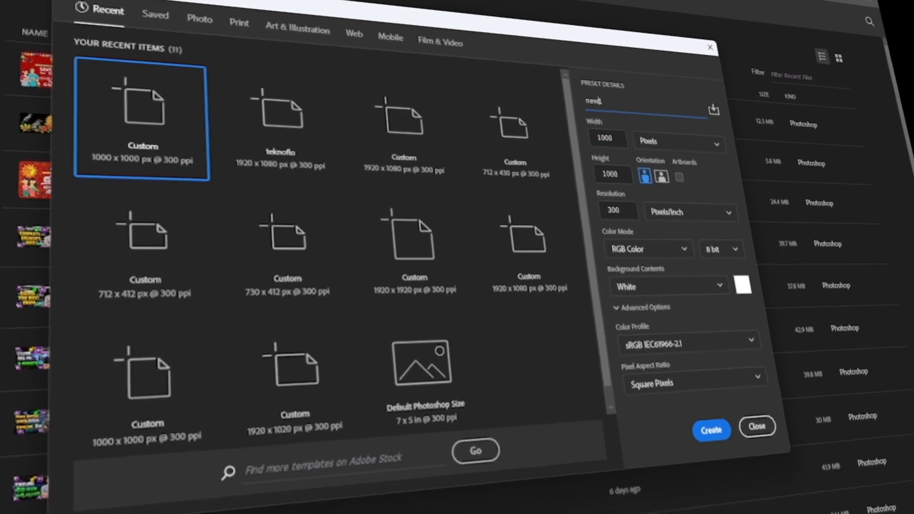
{"action": "type", "text": "ear 1"}
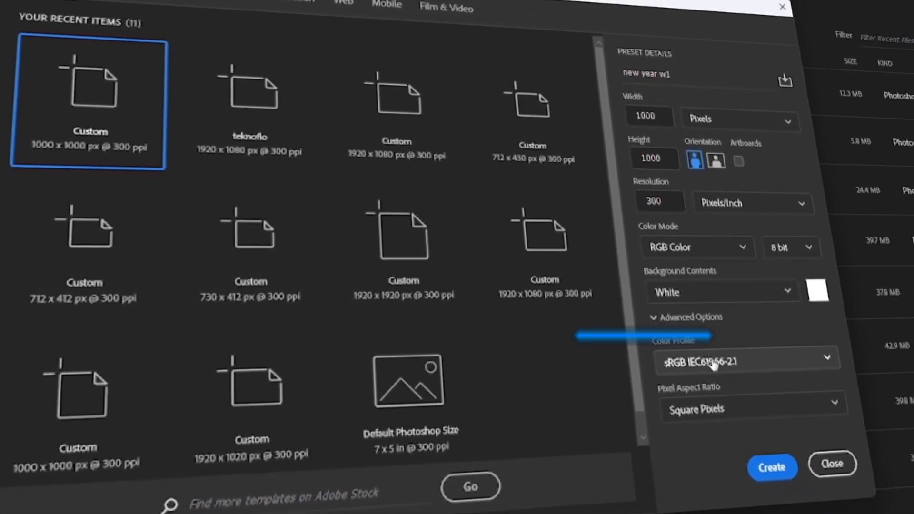
Choose the Working RGB: sRGB IEC61966-2.1 color profile with White background contents and create the document
{"action": "left_click", "coordinate": [713, 364]}
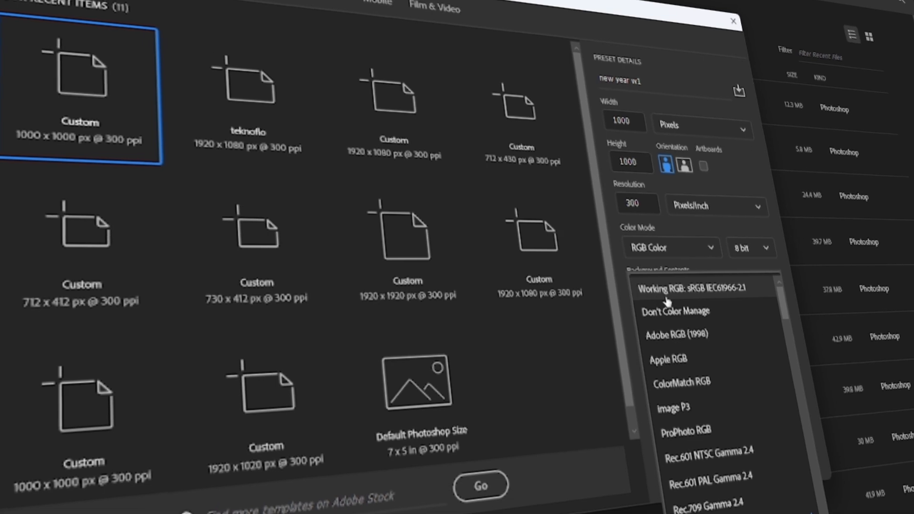
{"action": "left_click", "coordinate": [667, 288]}
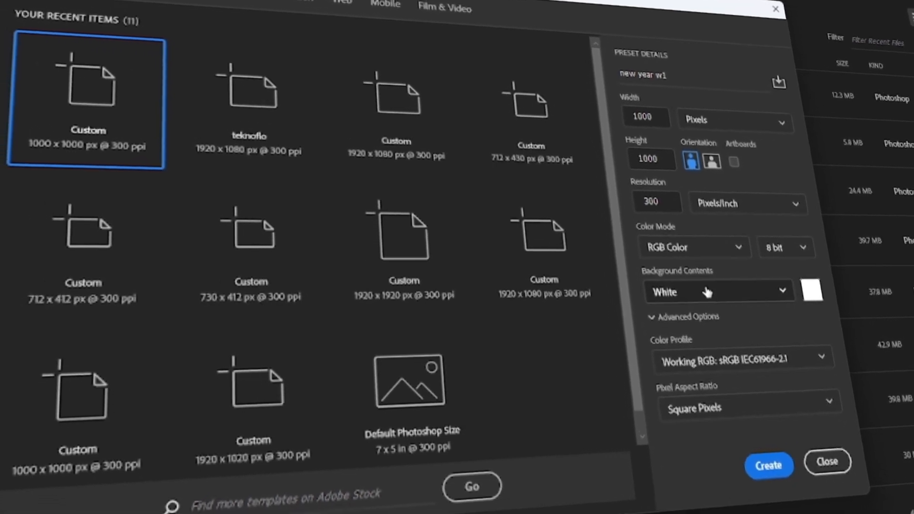
{"action": "left_click", "coordinate": [706, 292]}
{"action": "left_click", "coordinate": [711, 302]}
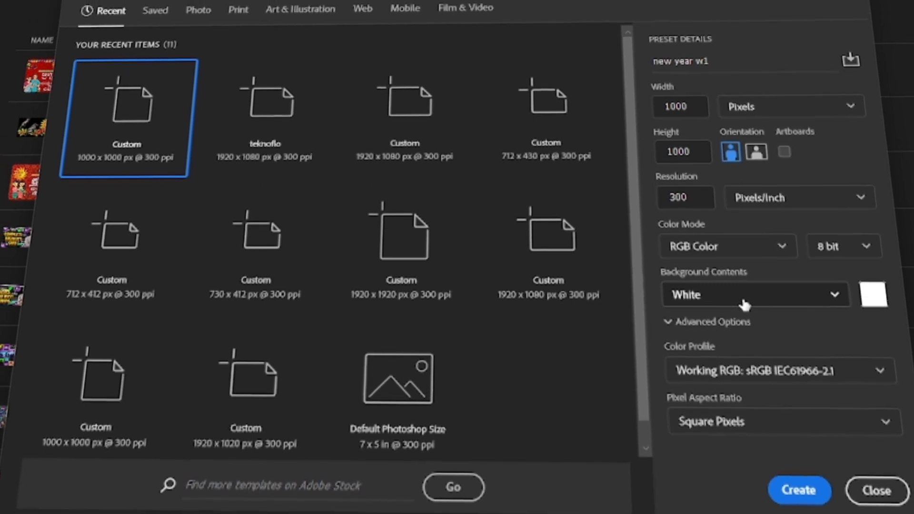
{"action": "left_click", "coordinate": [804, 495]}
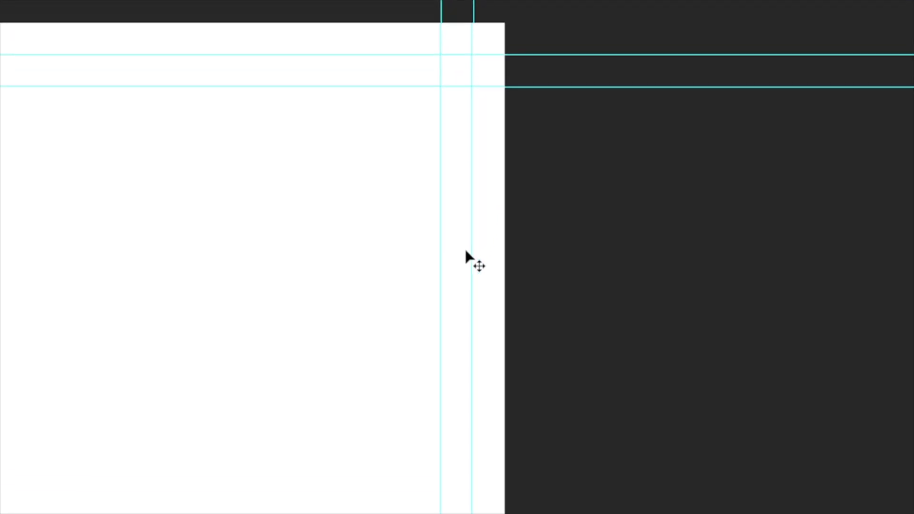
Remove the leftover guides from the canvas, including the horizontal ones near its upper edge
{"action": "left_click", "coordinate": [657, 88]}
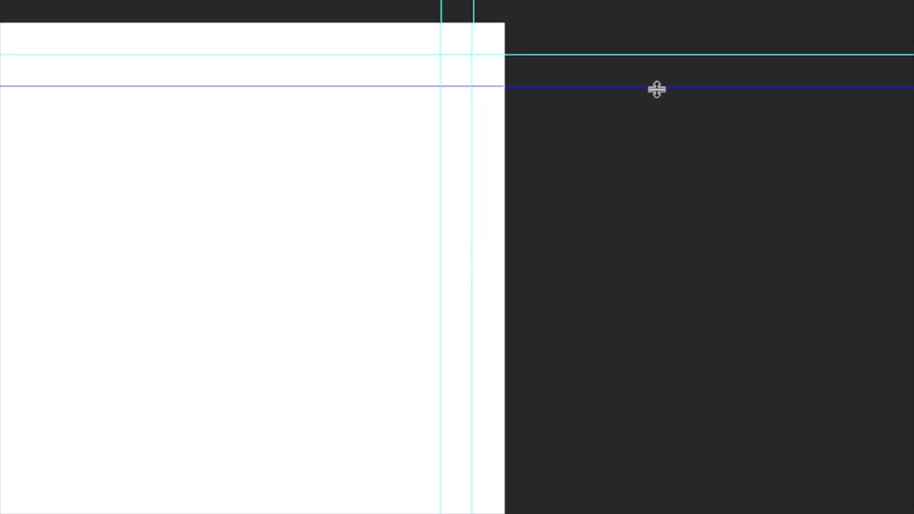
{"action": "left_click_drag", "start_coordinate": [656, 87], "coordinate": [651, 56]}
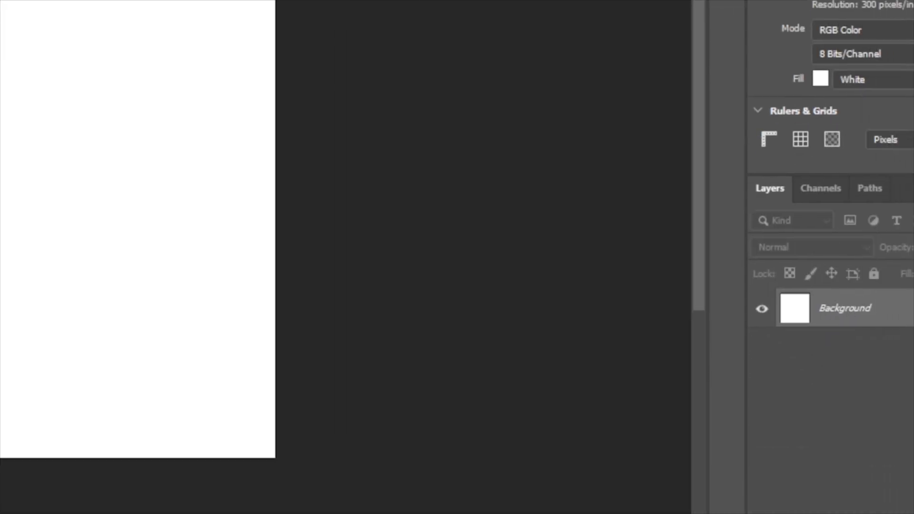
Add a Solid Color fill layer above the Background in dark red (H 0, S 99, B 72)
{"action": "left_click", "coordinate": [829, 493]}
{"action": "left_click", "coordinate": [812, 156]}
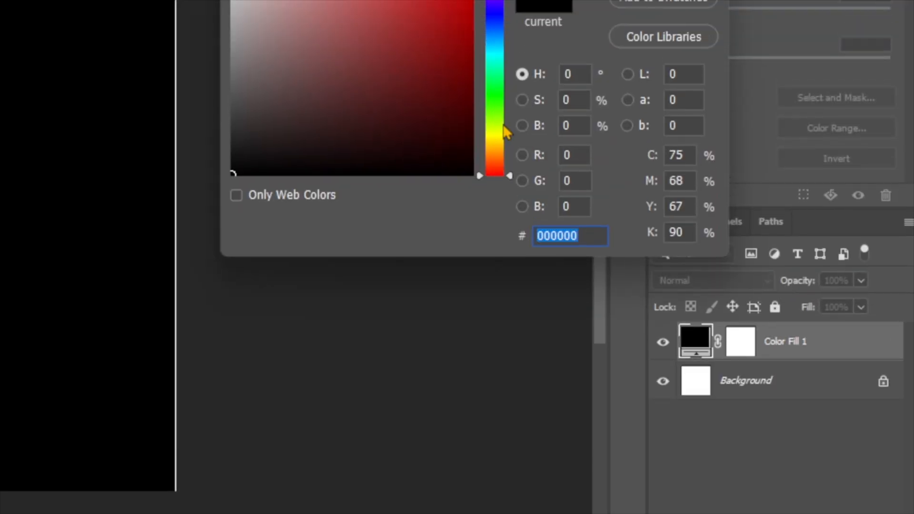
{"action": "left_click_drag", "start_coordinate": [428, 71], "coordinate": [474, 0]}
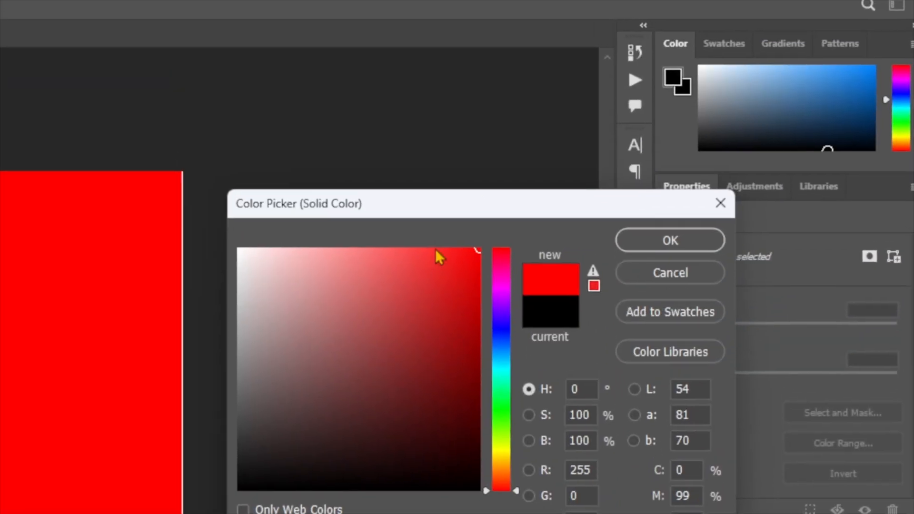
{"action": "mouse_move", "coordinate": [439, 257]}
{"action": "left_mouse_down"}
{"action": "mouse_move", "coordinate": [463, 279]}
{"action": "mouse_move", "coordinate": [462, 325]}
{"action": "left_mouse_up"}
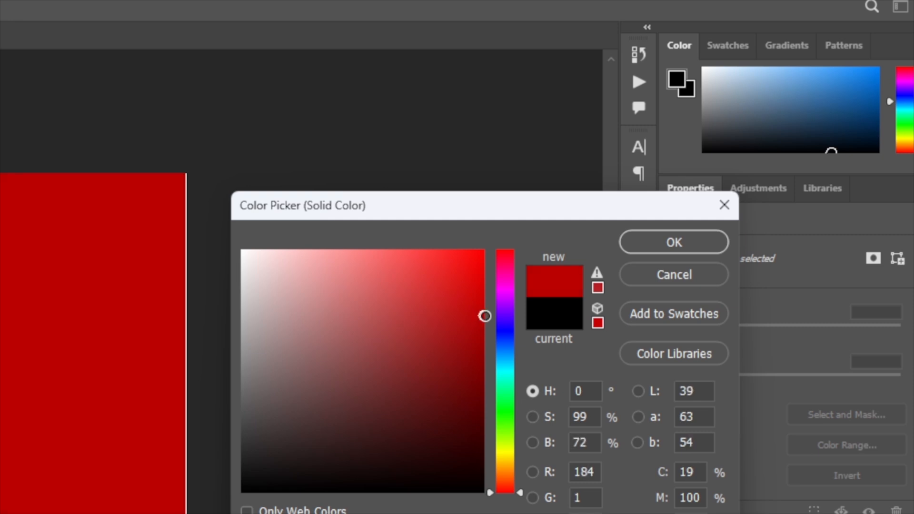
{"action": "left_click", "coordinate": [708, 247]}
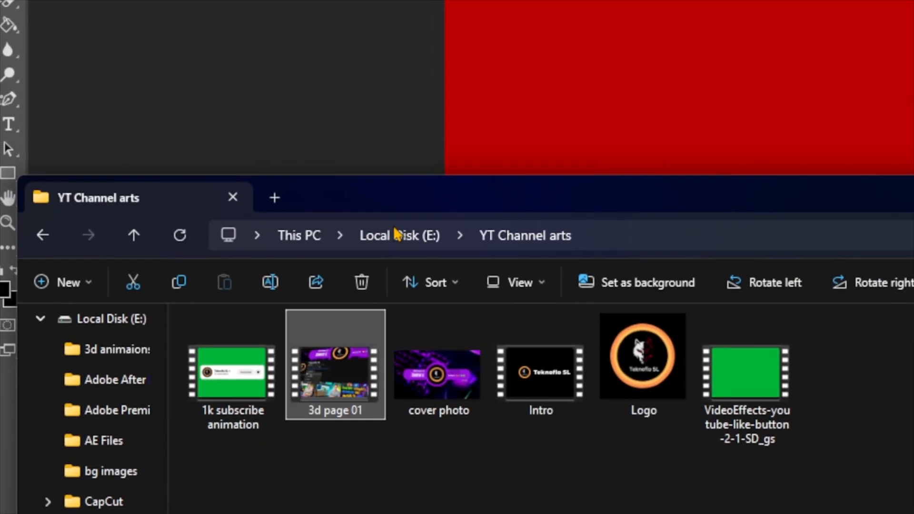
Place flower.png from Local Disk (E:) and enlarge it to about 1134 x 1134 px, centered over the canvas
{"action": "left_click", "coordinate": [388, 197]}
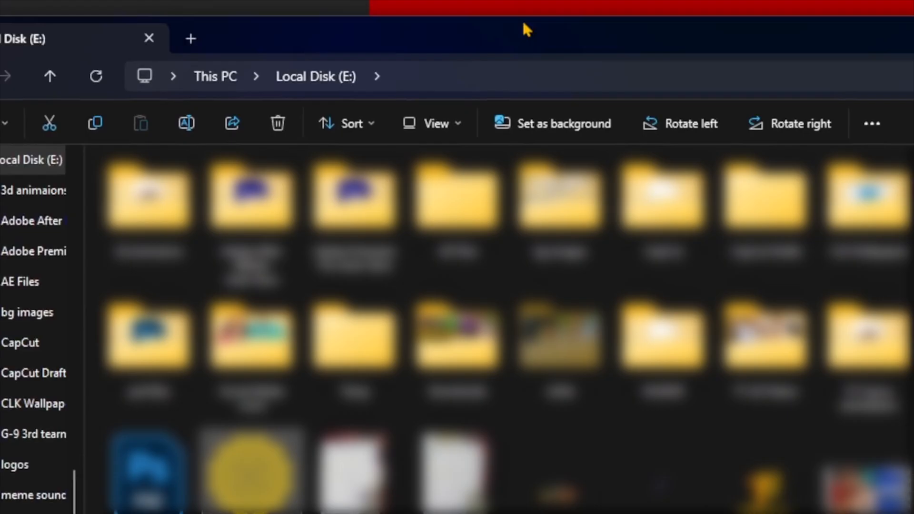
{"action": "left_click_drag", "start_coordinate": [523, 24], "coordinate": [495, 9]}
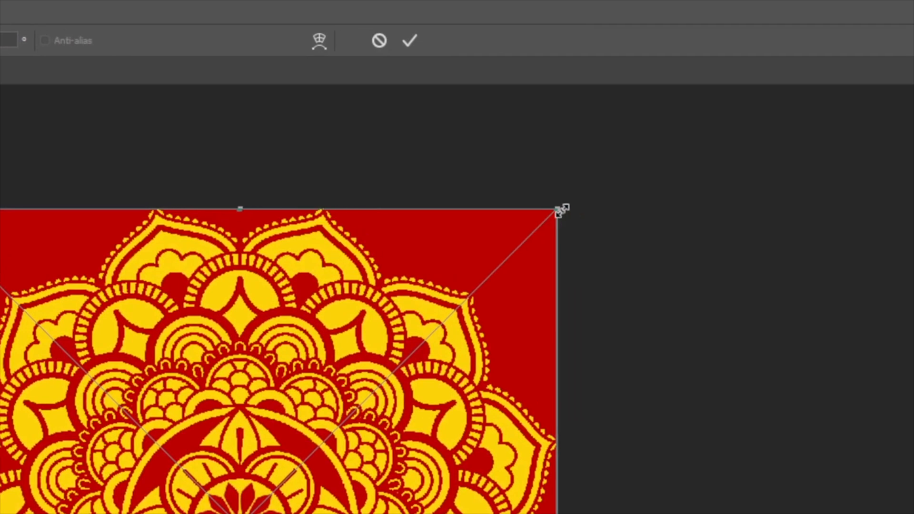
{"action": "left_click_drag", "start_coordinate": [875, 184], "coordinate": [913, 100]}
{"action": "left_click_drag", "start_coordinate": [380, 250], "coordinate": [321, 292]}
{"action": "key", "text": "Return"}
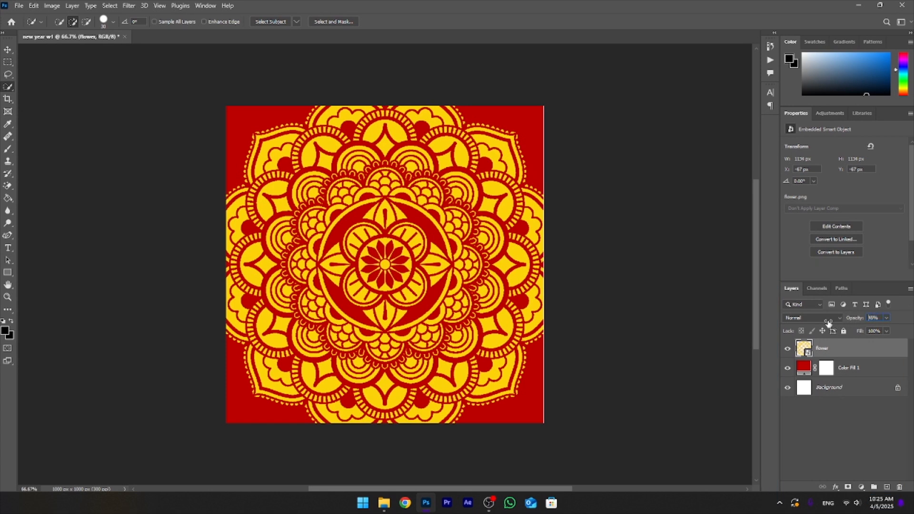
Fade the flower layer into the red background with 43% opacity and 23% fill
{"action": "left_click_drag", "start_coordinate": [851, 321], "coordinate": [868, 321]}
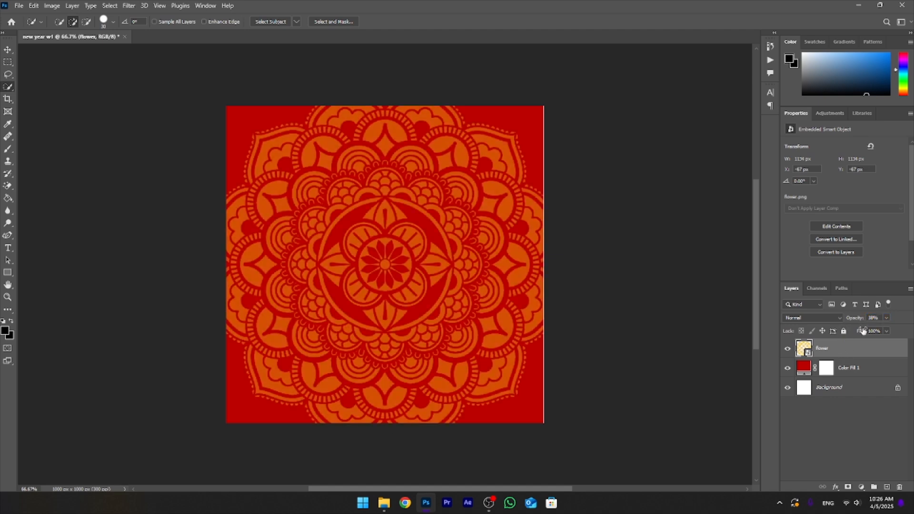
{"action": "left_click_drag", "start_coordinate": [862, 333], "coordinate": [856, 333]}
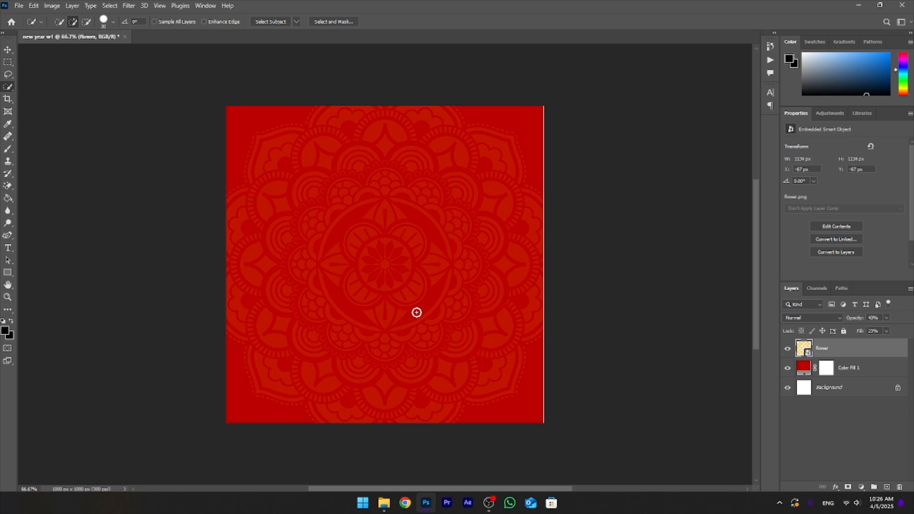
Place the flag bunting image, shrink it to about 377 px wide and position it in the canvas's upper-left corner
{"action": "key", "text": "v"}
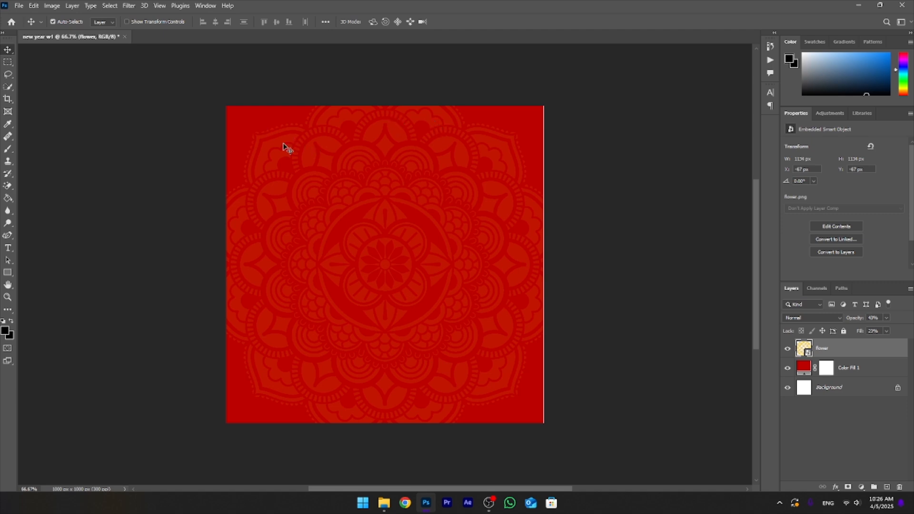
{"action": "key", "text": "super+e"}
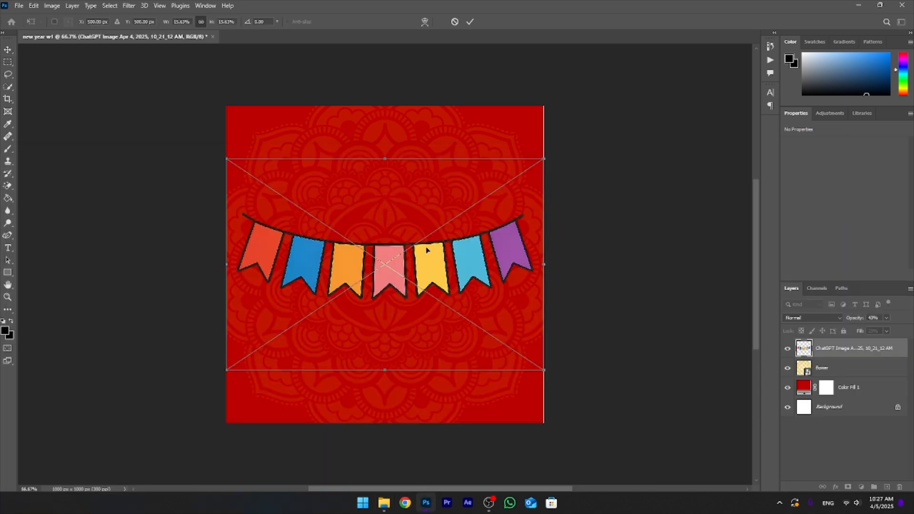
{"action": "left_click_drag", "start_coordinate": [547, 153], "coordinate": [349, 295]}
{"action": "left_click_drag", "start_coordinate": [299, 331], "coordinate": [298, 129]}
{"action": "key", "text": "Return"}
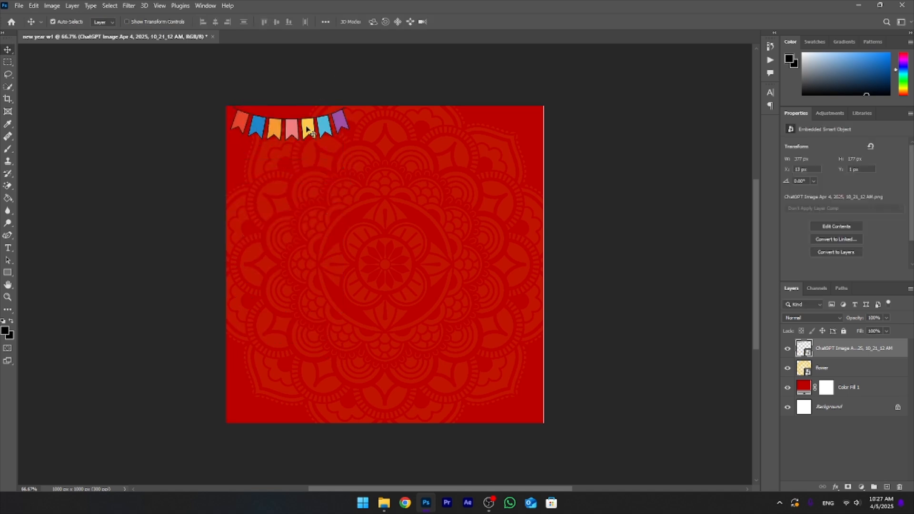
Duplicate the bunting twice along the canvas's upper edge and adjust the copies to form one continuous garland
{"action": "left_click_drag", "start_coordinate": [309, 131], "coordinate": [544, 129]}
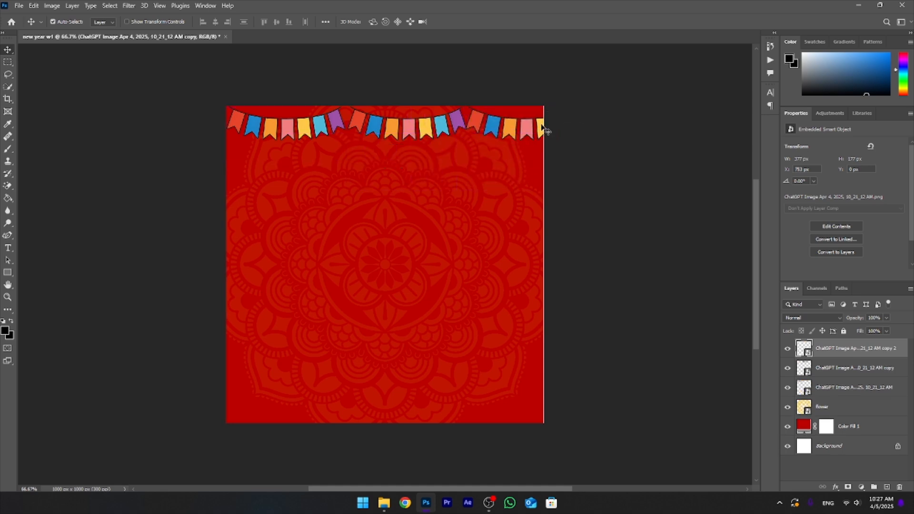
{"action": "left_click_drag", "start_coordinate": [360, 122], "coordinate": [355, 118]}
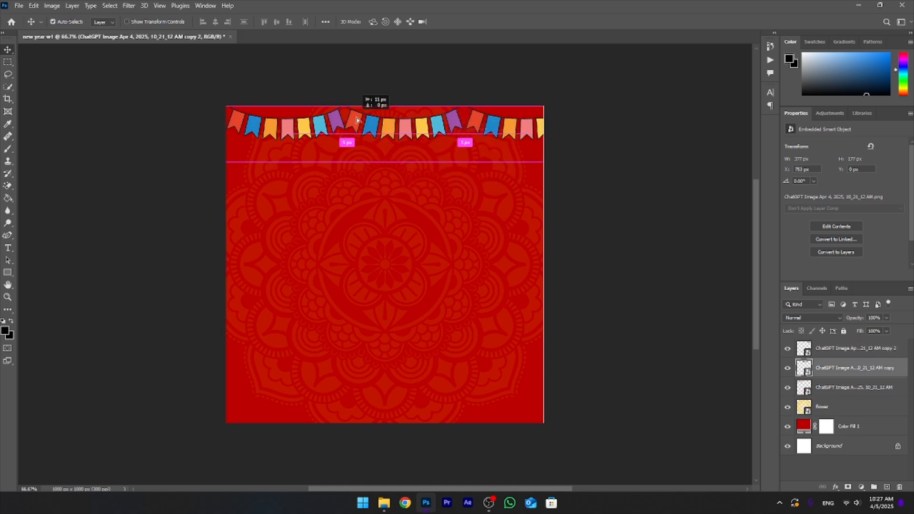
{"action": "left_click_drag", "start_coordinate": [495, 125], "coordinate": [478, 125]}
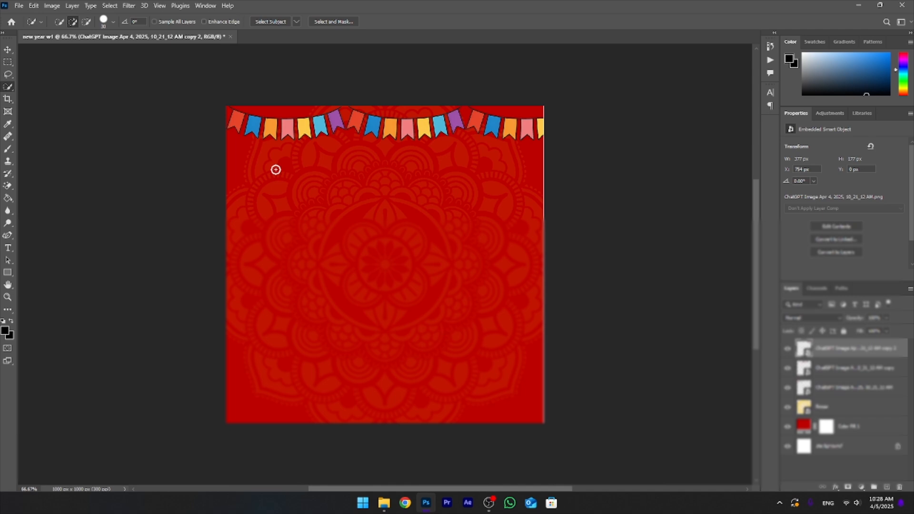
Switch to YouTube and subscribe to the Teknoflo SL channel
{"action": "left_click", "coordinate": [389, 508]}
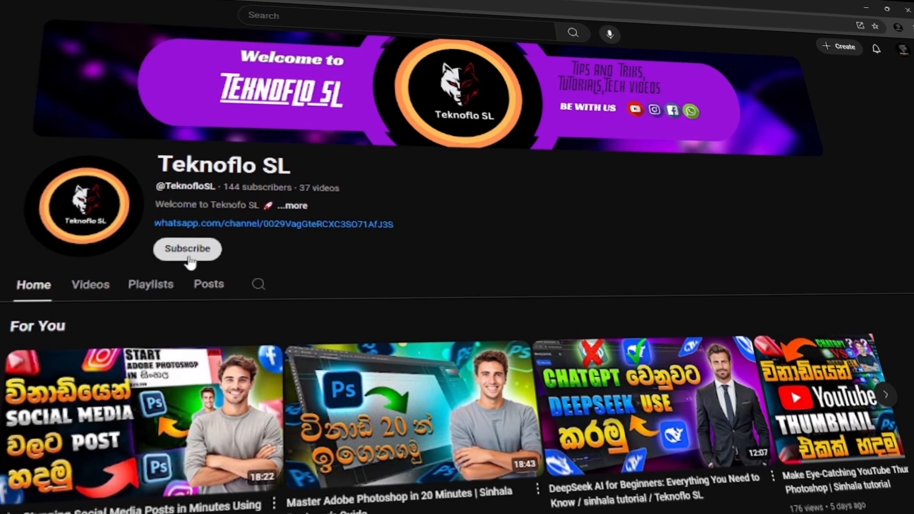
{"action": "left_click", "coordinate": [187, 252]}
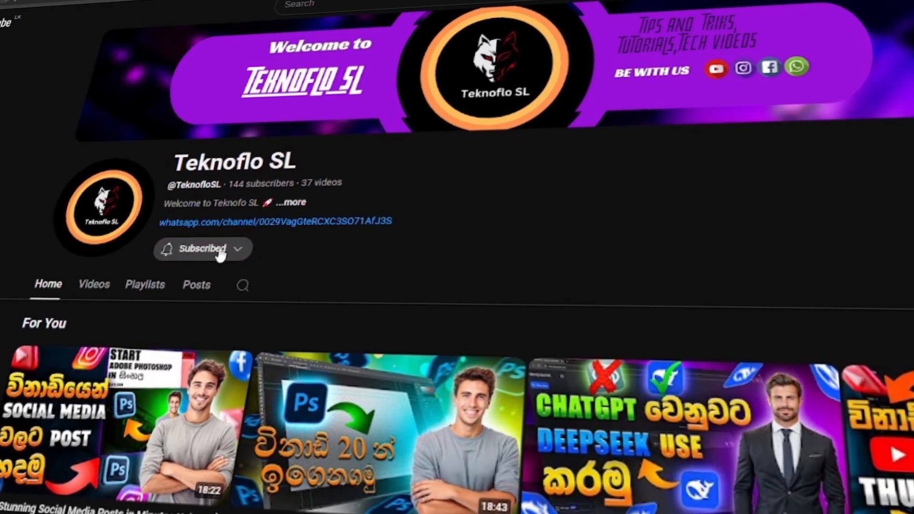
{"action": "left_click", "coordinate": [220, 251]}
{"action": "key", "text": "Escape"}
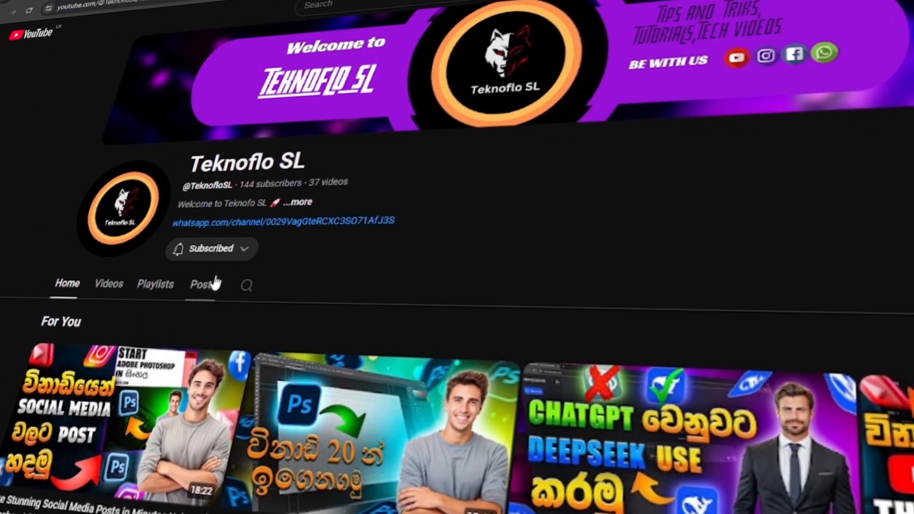
{"action": "left_click", "coordinate": [139, 285]}
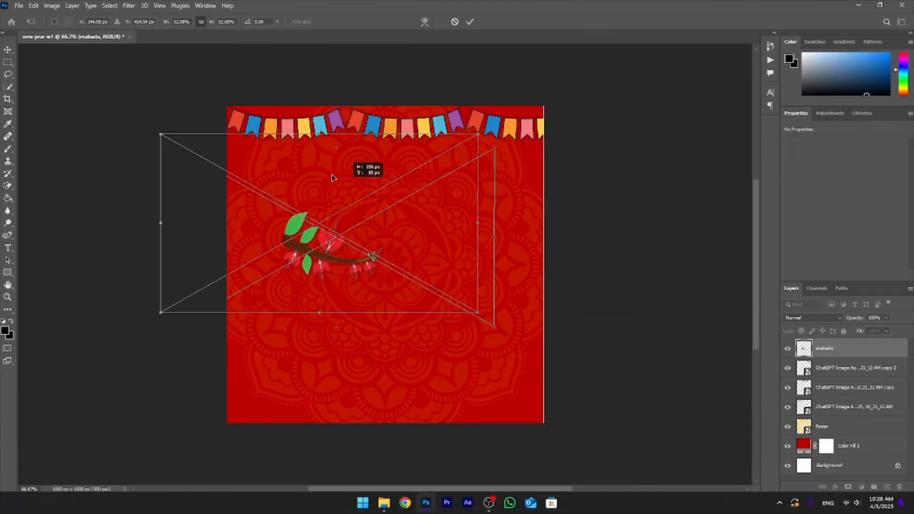
Position the placed erabadu flower branch at the canvas's left edge just below the bunting and commit it
{"action": "left_click_drag", "start_coordinate": [332, 177], "coordinate": [304, 135]}
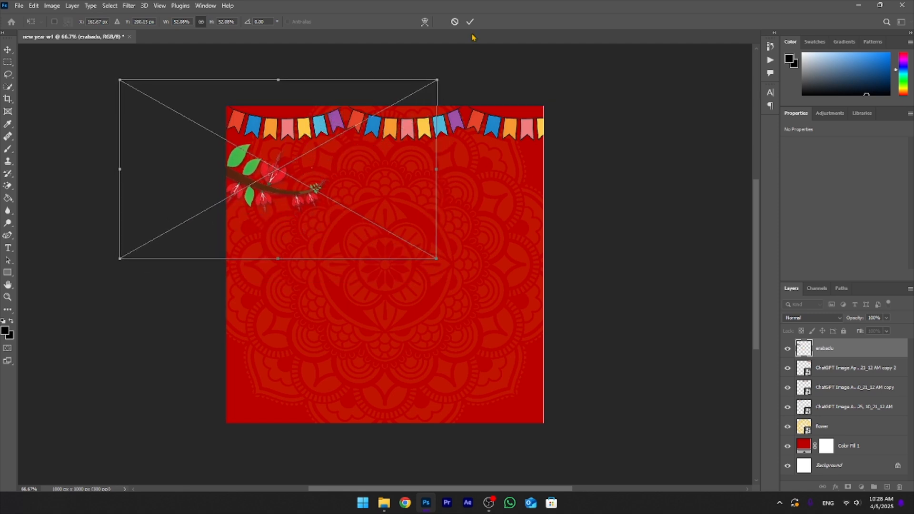
{"action": "left_click", "coordinate": [469, 22]}
{"action": "key", "text": "w"}
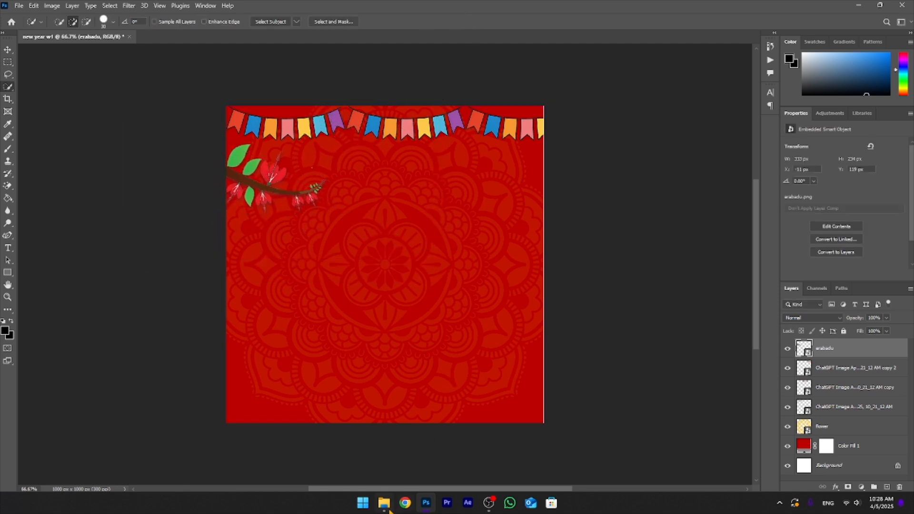
Place koha.png, shrink the bird to about 183 x 244 px and perch it on the flower branch
{"action": "left_click", "coordinate": [384, 502]}
{"action": "left_click_drag", "start_coordinate": [373, 388], "coordinate": [247, 221]}
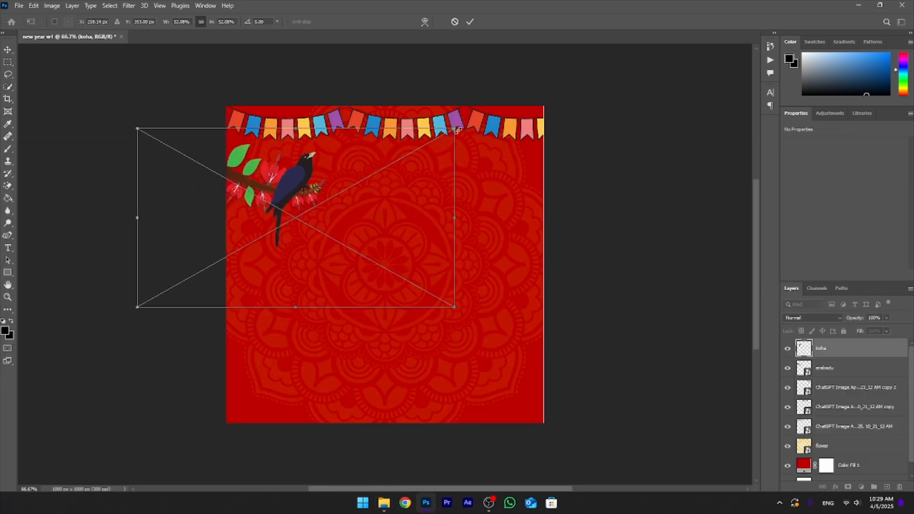
{"action": "left_click_drag", "start_coordinate": [453, 126], "coordinate": [440, 136]}
{"action": "mouse_move", "coordinate": [361, 197]}
{"action": "left_mouse_down"}
{"action": "mouse_move", "coordinate": [360, 182]}
{"action": "mouse_move", "coordinate": [363, 190]}
{"action": "left_mouse_up"}
{"action": "left_click_drag", "start_coordinate": [444, 129], "coordinate": [398, 160]}
{"action": "left_click", "coordinate": [470, 22]}
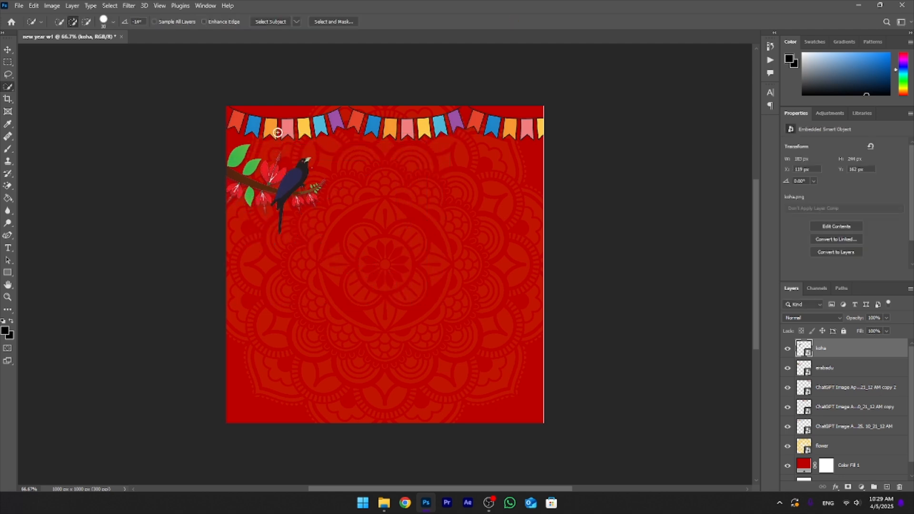
{"action": "key", "text": "v"}
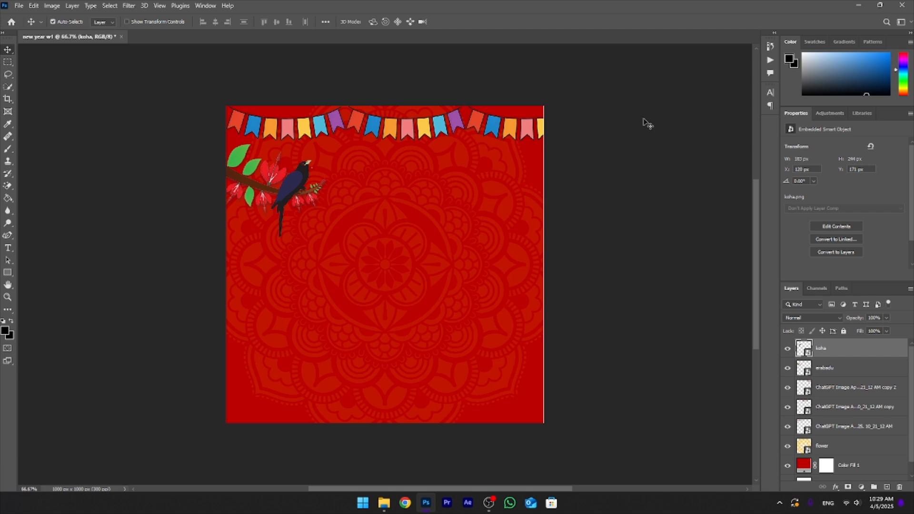
Place the සුභ and අලුත් lettering images from the Downloads folder, shrinking them and setting one above the other on the card
{"action": "left_click", "coordinate": [392, 503]}
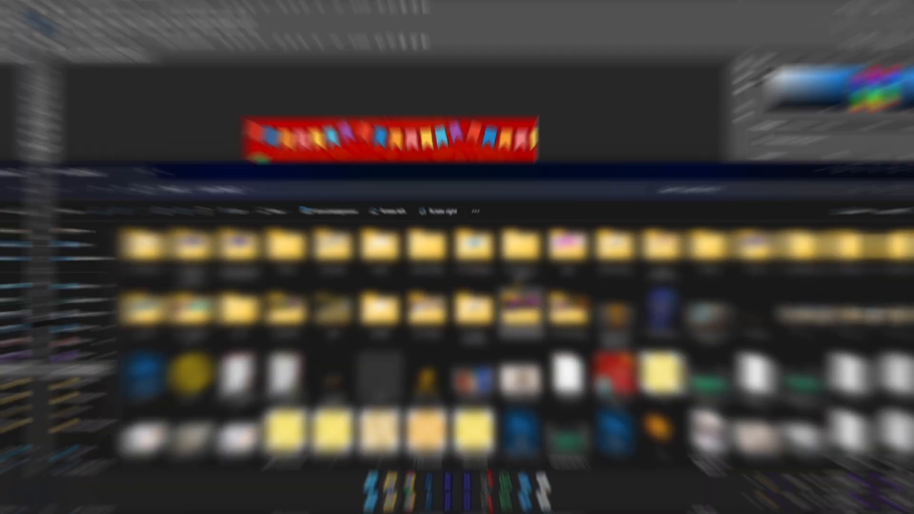
{"action": "left_click_drag", "start_coordinate": [541, 164], "coordinate": [541, 81]}
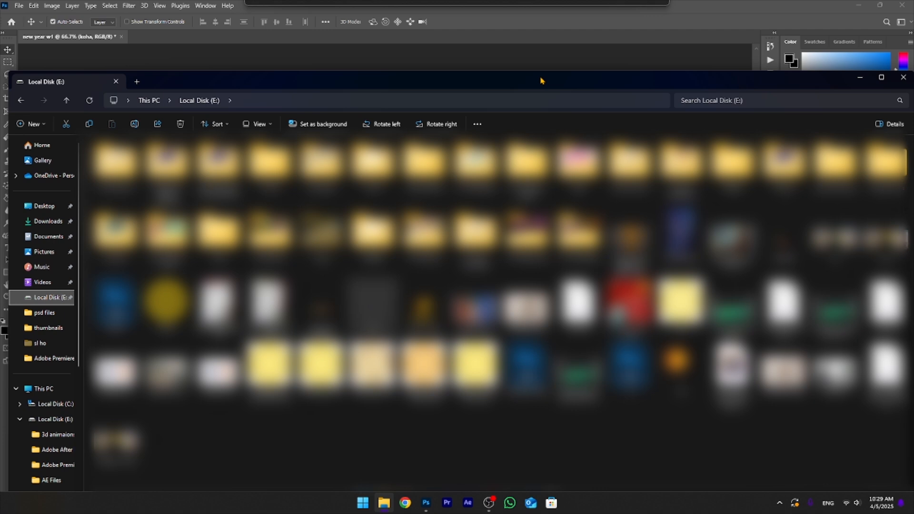
{"action": "left_click", "coordinate": [48, 221]}
{"action": "left_click_drag", "start_coordinate": [417, 88], "coordinate": [416, 284]}
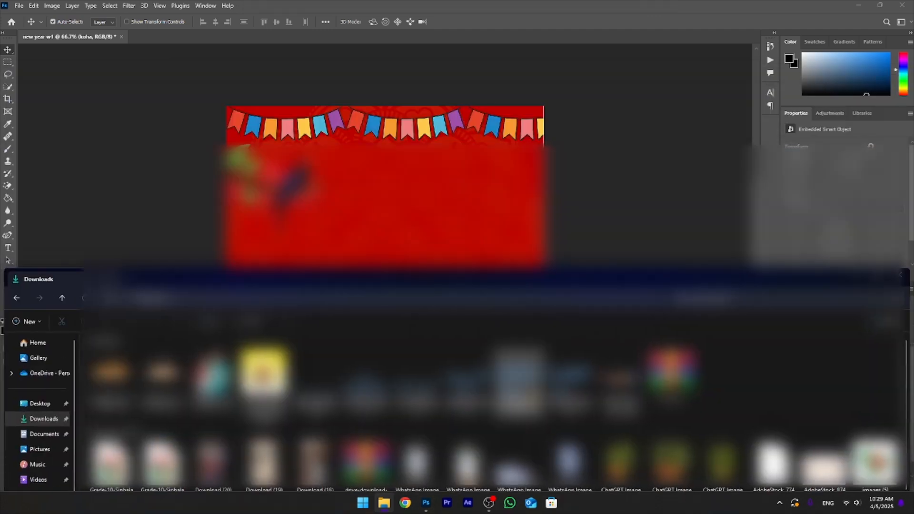
{"action": "left_click_drag", "start_coordinate": [571, 381], "coordinate": [453, 239]}
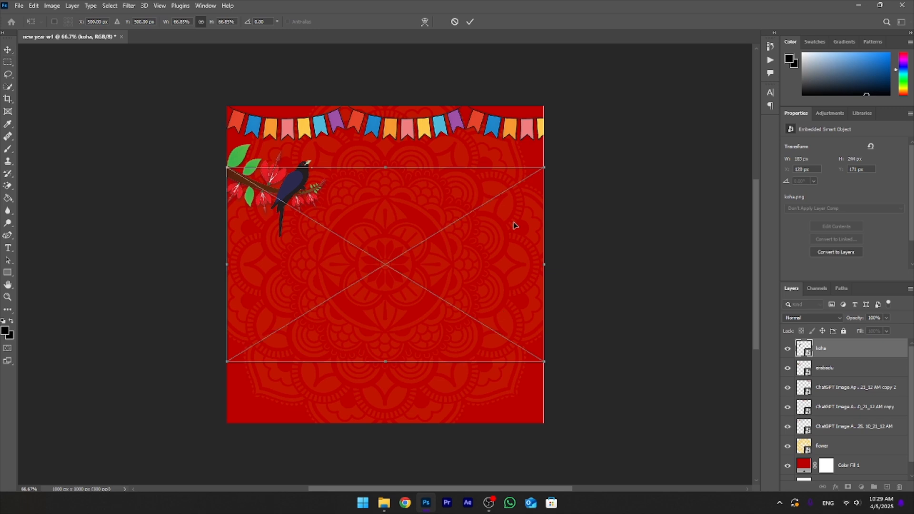
{"action": "key", "text": "Return"}
{"action": "left_click_drag", "start_coordinate": [348, 306], "coordinate": [433, 293]}
{"action": "left_click_drag", "start_coordinate": [473, 261], "coordinate": [405, 308]}
{"action": "left_click", "coordinate": [471, 23]}
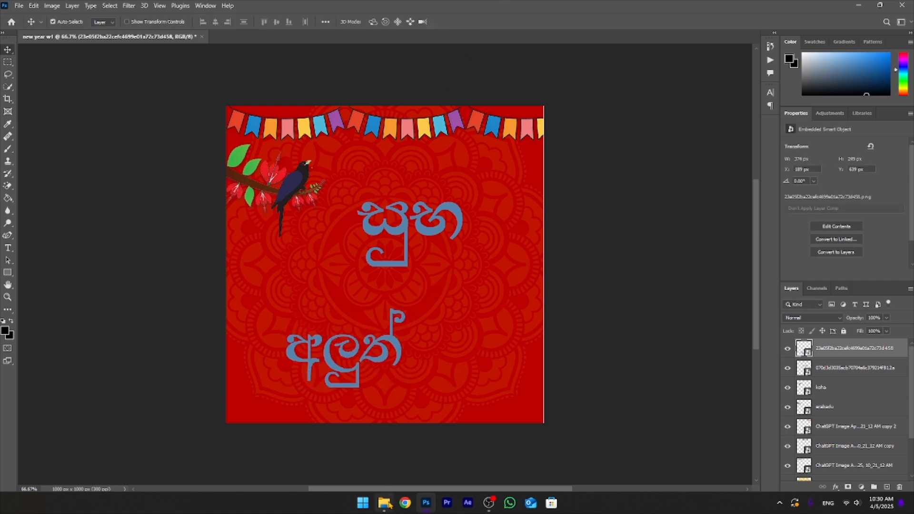
Place the අවුරුද්දක් lettering image and shrink it to about 557 x 190 px against the canvas's left edge
{"action": "left_click", "coordinate": [383, 503]}
{"action": "left_click_drag", "start_coordinate": [412, 398], "coordinate": [469, 248]}
{"action": "left_click_drag", "start_coordinate": [542, 212], "coordinate": [403, 259]}
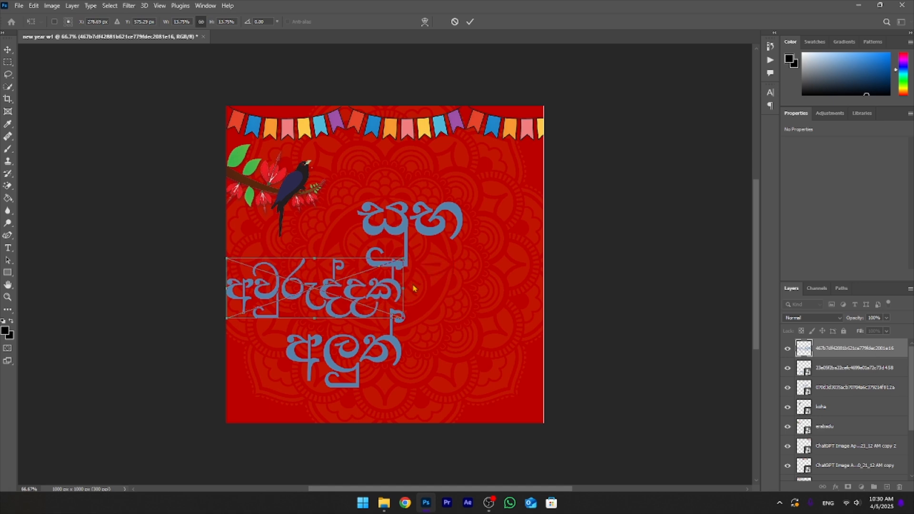
{"action": "left_click", "coordinate": [467, 22]}
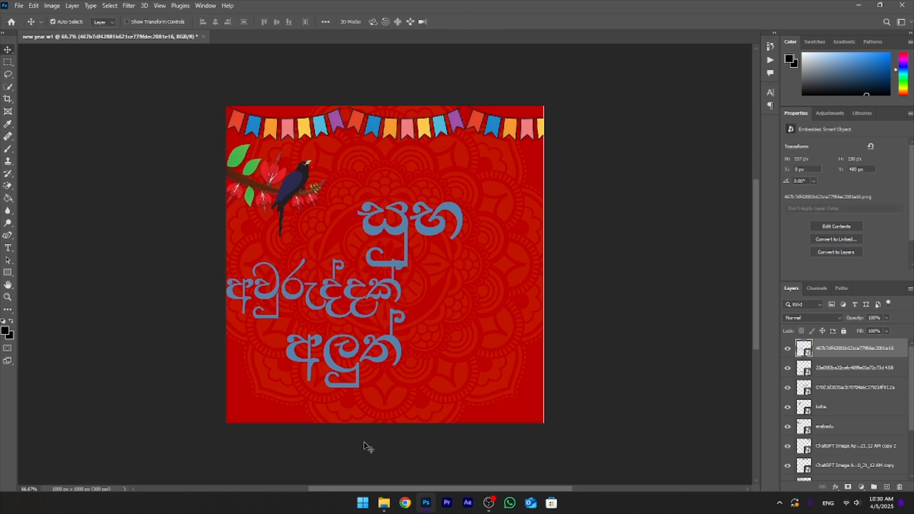
Place the වේවා lettering image, shrink it to about 400 px wide and position it in the canvas's lower-right area
{"action": "left_click", "coordinate": [384, 502]}
{"action": "left_click_drag", "start_coordinate": [369, 295], "coordinate": [429, 191]}
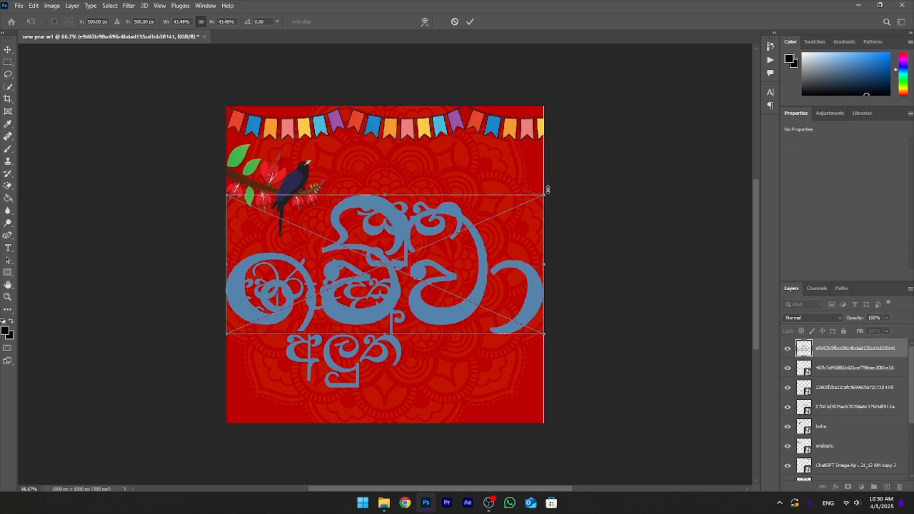
{"action": "left_click_drag", "start_coordinate": [544, 193], "coordinate": [381, 266]}
{"action": "left_click_drag", "start_coordinate": [314, 305], "coordinate": [476, 377]}
{"action": "left_click_drag", "start_coordinate": [545, 335], "coordinate": [518, 348]}
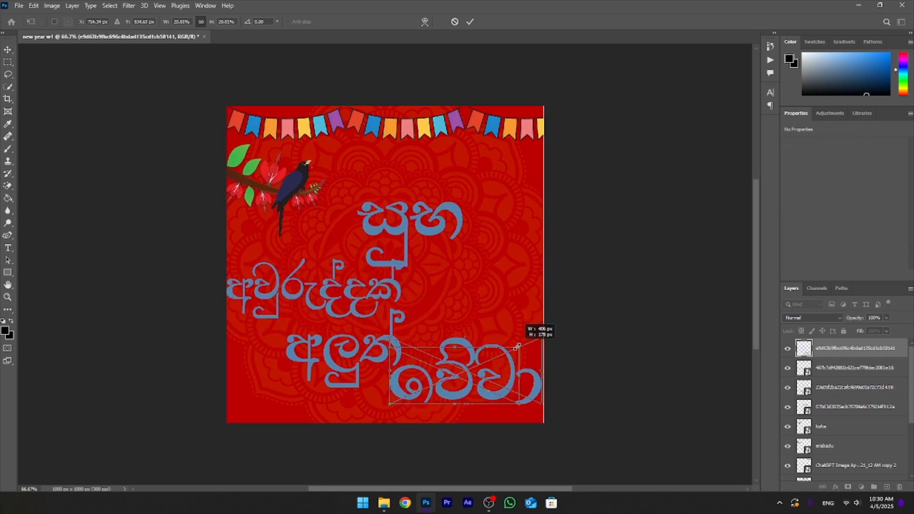
{"action": "left_click", "coordinate": [470, 21]}
Reposition අවුරුද්දක් between the සුභ and අලුත් words and shift සුභ slightly
{"action": "left_click_drag", "start_coordinate": [391, 286], "coordinate": [480, 296]}
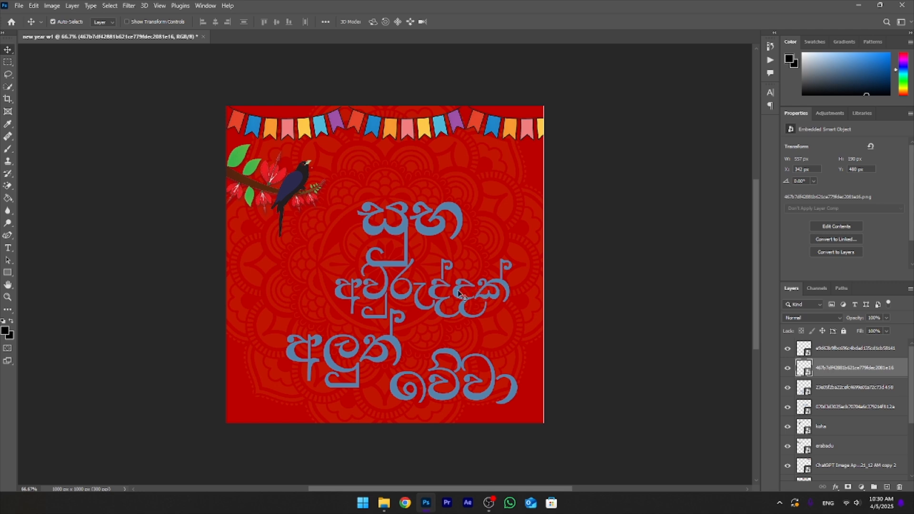
{"action": "left_click_drag", "start_coordinate": [454, 293], "coordinate": [358, 296]}
{"action": "left_click_drag", "start_coordinate": [401, 230], "coordinate": [400, 235]}
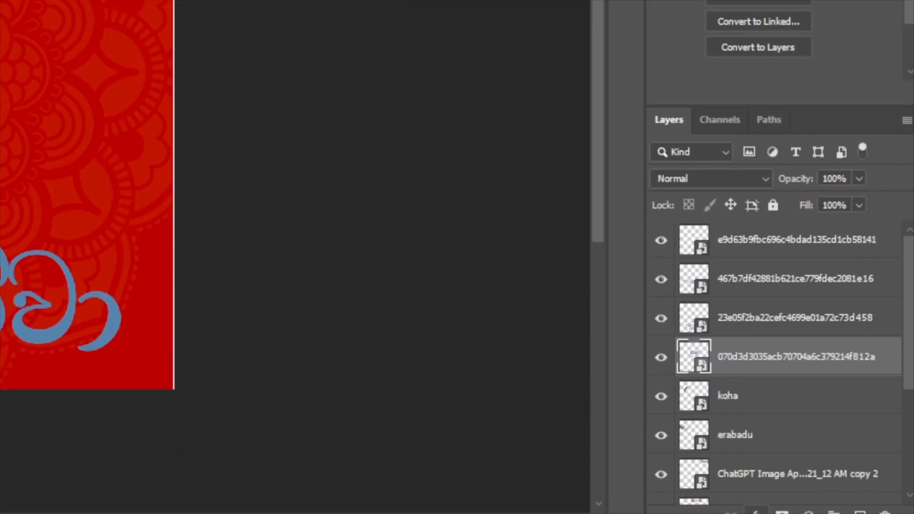
Apply a white Color Overlay at 100% opacity to each of the four lettering layers
{"action": "left_click", "coordinate": [758, 490]}
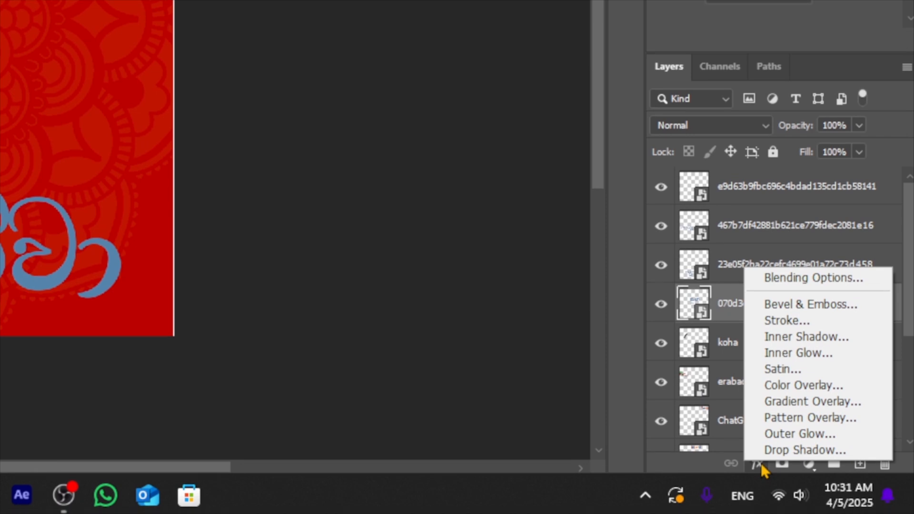
{"action": "left_click", "coordinate": [780, 387]}
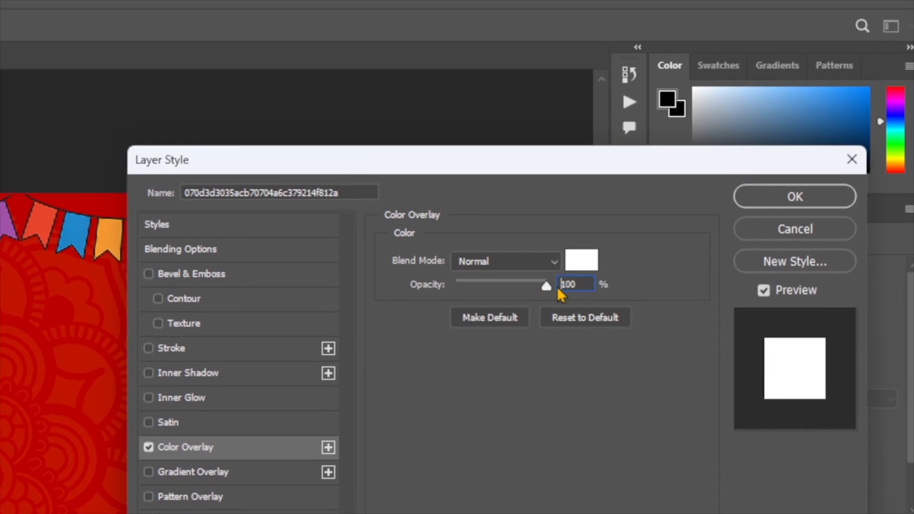
{"action": "left_click_drag", "start_coordinate": [534, 285], "coordinate": [591, 285]}
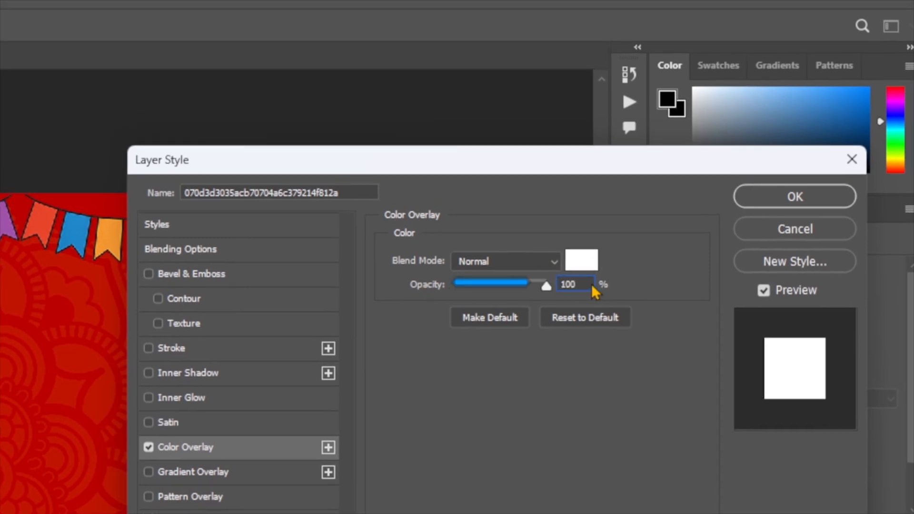
{"action": "left_click", "coordinate": [801, 198]}
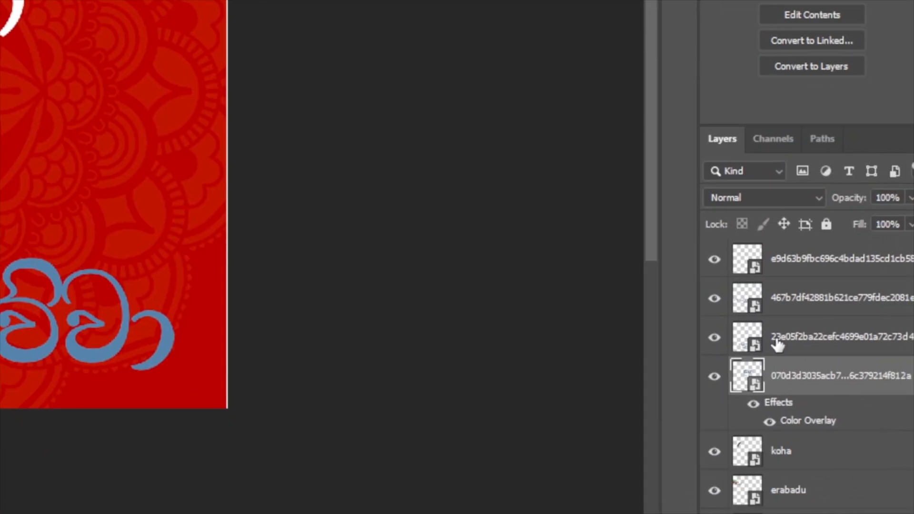
{"action": "left_click", "coordinate": [767, 479]}
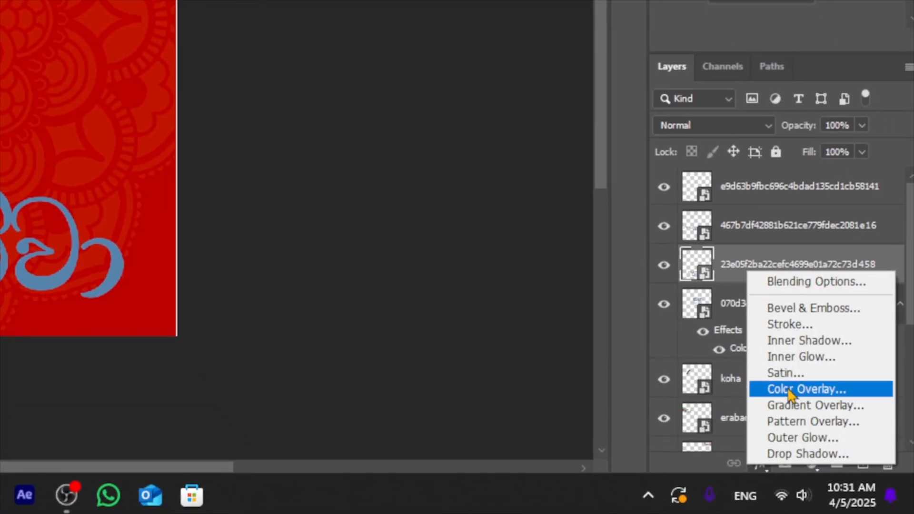
{"action": "left_click", "coordinate": [793, 394]}
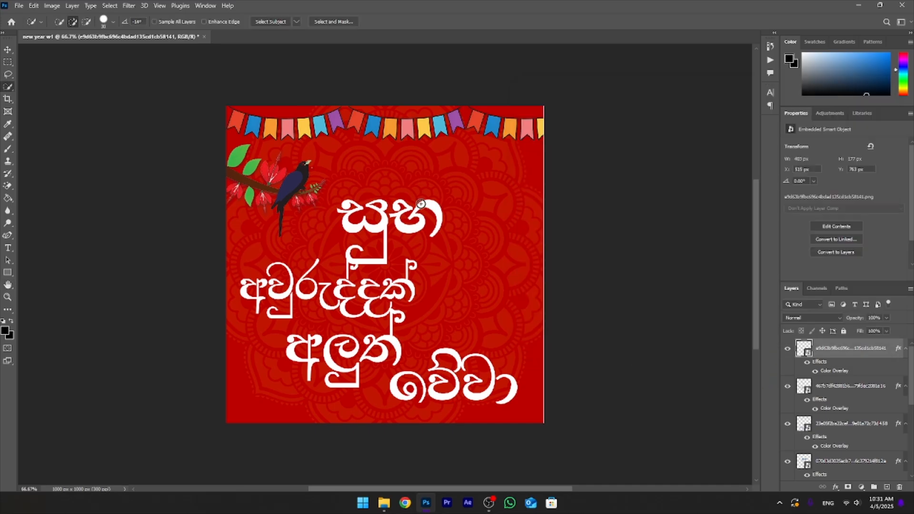
Rearrange the words into a staggered stack with අලුත් beneath සුභ, and scale අවුරුද්දක් to about 11.5% below them
{"action": "key", "text": "v"}
{"action": "left_click_drag", "start_coordinate": [401, 229], "coordinate": [455, 257]}
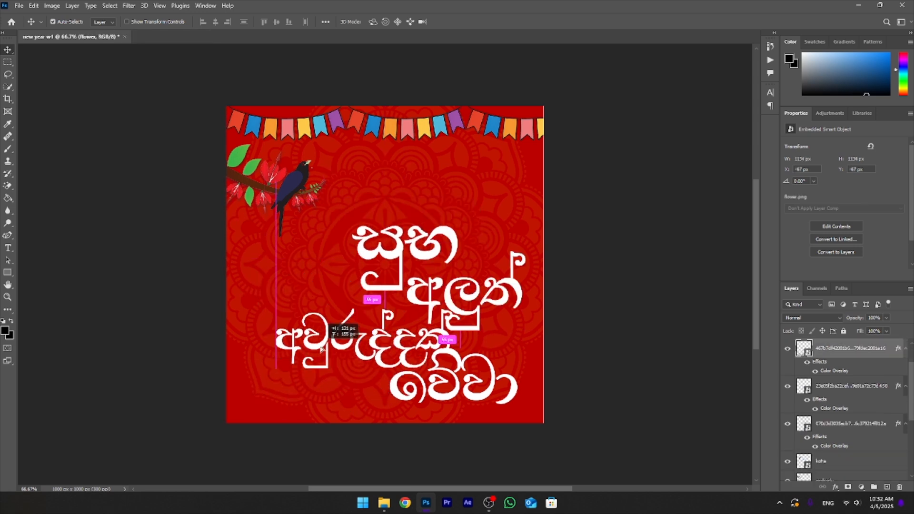
{"action": "left_click_drag", "start_coordinate": [320, 348], "coordinate": [347, 365]}
{"action": "key", "text": "ctrl+t"}
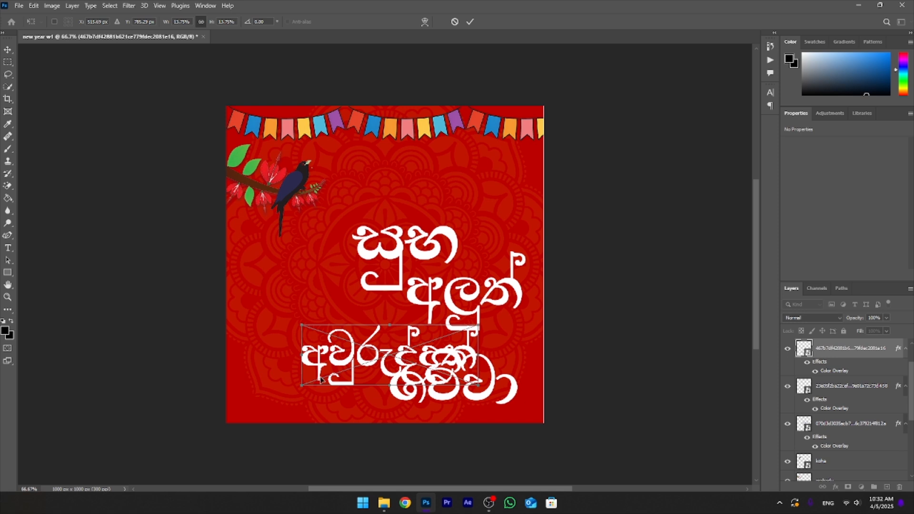
{"action": "left_click_drag", "start_coordinate": [301, 387], "coordinate": [330, 375]}
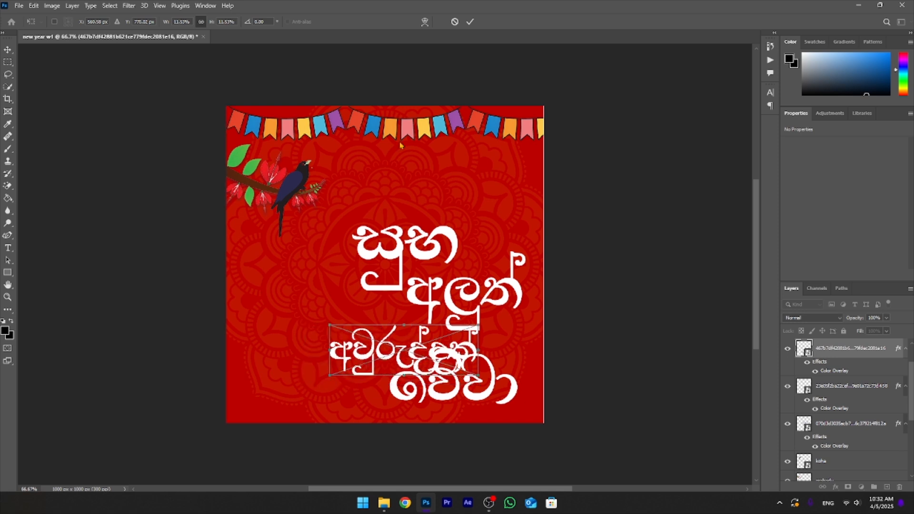
{"action": "left_click", "coordinate": [470, 21]}
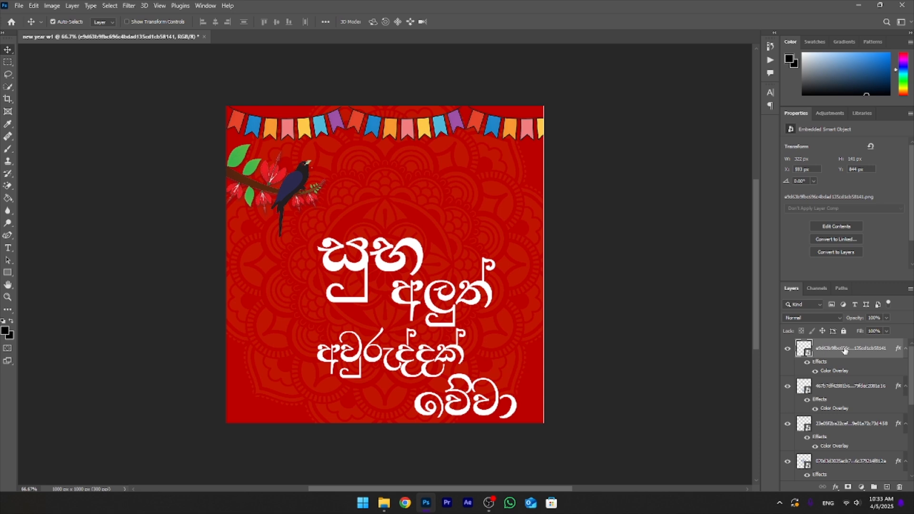
Group the four lettering layers into one smart object and move it to about X 354 px, Y 367 px
{"action": "left_click", "coordinate": [860, 462], "text": "shift"}
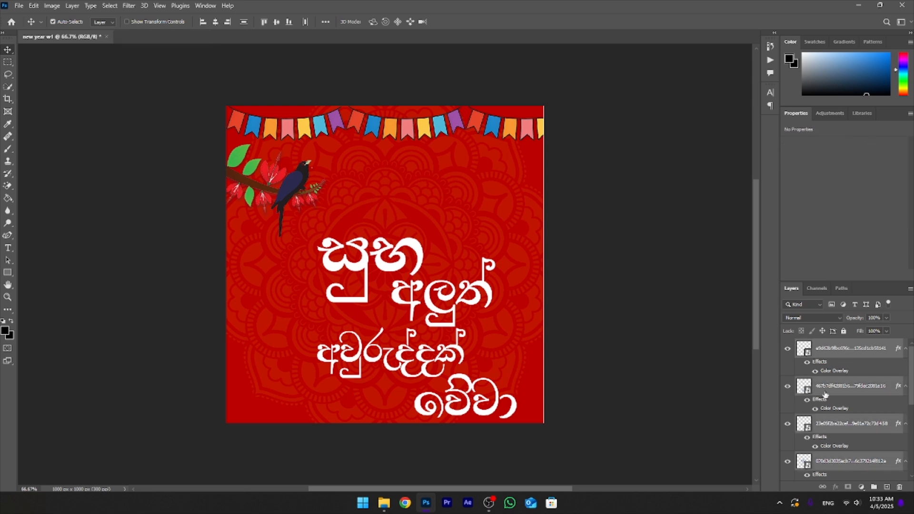
{"action": "key", "text": "ctrl+g"}
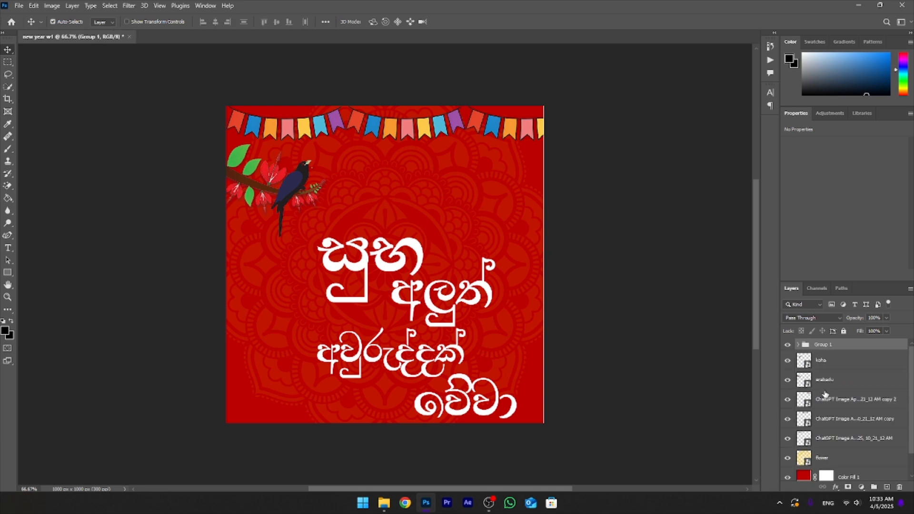
{"action": "right_click", "coordinate": [826, 345]}
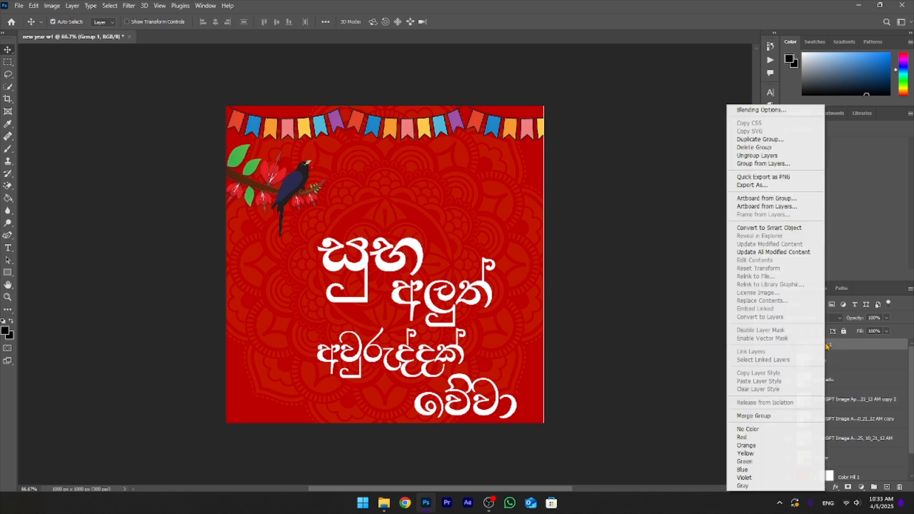
{"action": "left_click", "coordinate": [778, 229]}
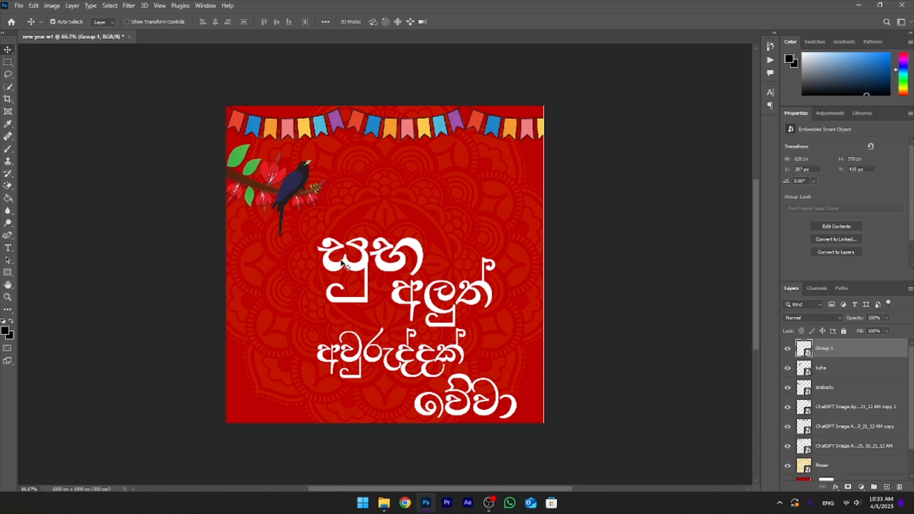
{"action": "left_click_drag", "start_coordinate": [416, 251], "coordinate": [426, 233]}
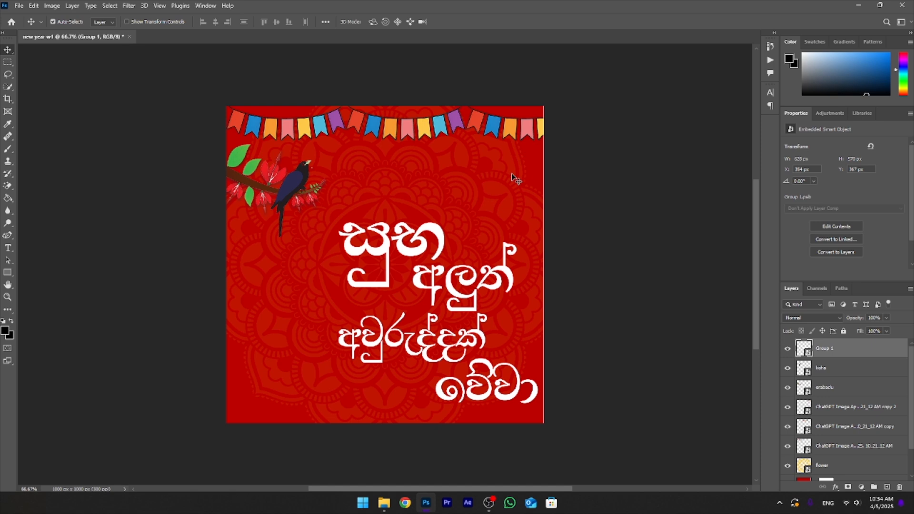
Place sun.png from Local Disk (E:), scale it to about 61.5% and position the sun in the card's upper-right corner
{"action": "left_click", "coordinate": [384, 502]}
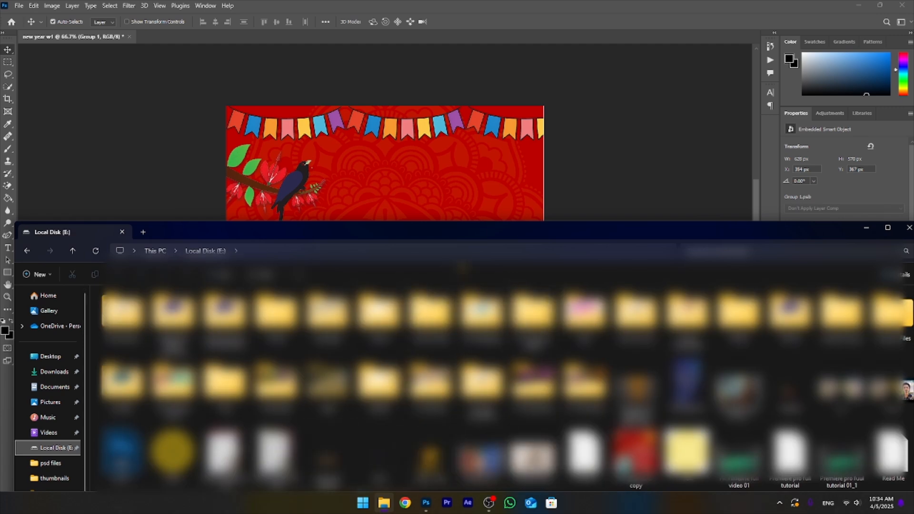
{"action": "left_click_drag", "start_coordinate": [500, 236], "coordinate": [478, 197]}
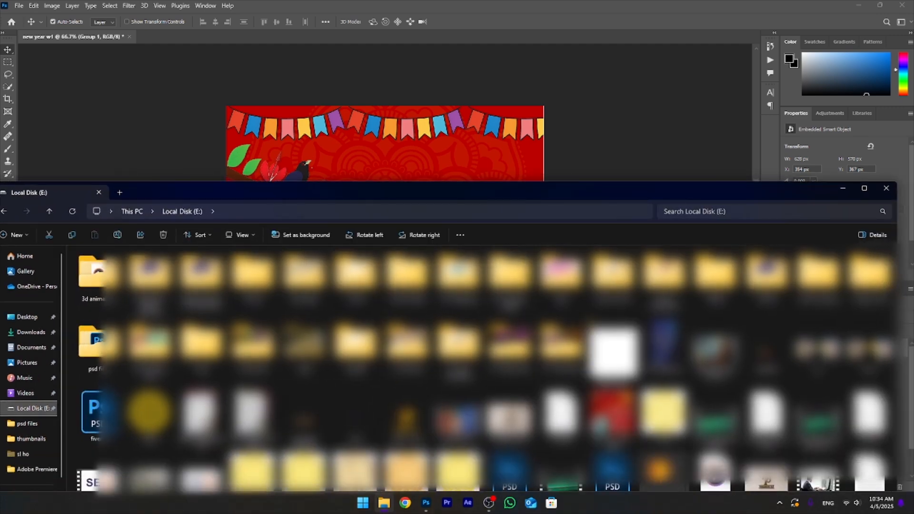
{"action": "left_click_drag", "start_coordinate": [520, 125], "coordinate": [508, 125]}
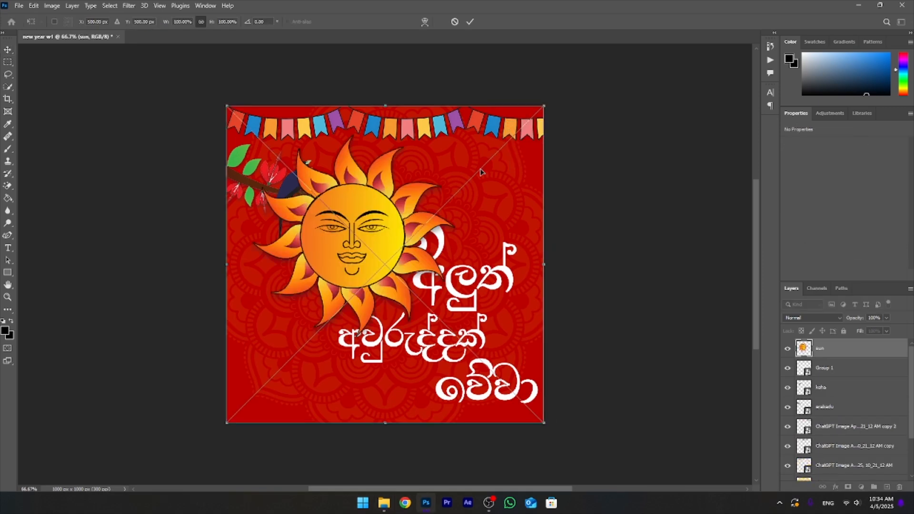
{"action": "left_click_drag", "start_coordinate": [227, 422], "coordinate": [379, 253]}
{"action": "left_click_drag", "start_coordinate": [453, 188], "coordinate": [512, 172]}
{"action": "left_click_drag", "start_coordinate": [436, 255], "coordinate": [408, 279]}
{"action": "left_click_drag", "start_coordinate": [496, 228], "coordinate": [499, 228]}
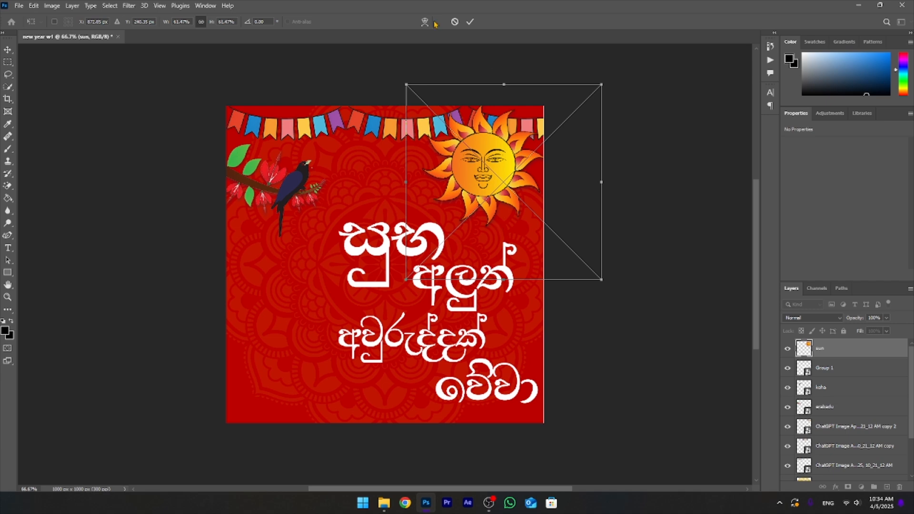
{"action": "left_click", "coordinate": [468, 24]}
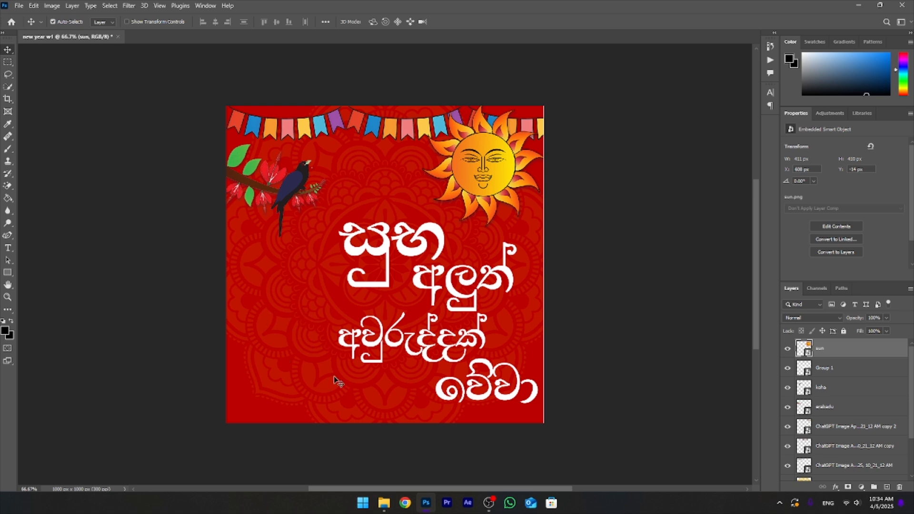
Place the AdobeStock image of the greeting couple from Downloads, sizing and positioning it in the card's lower-left corner
{"action": "left_click", "coordinate": [384, 503]}
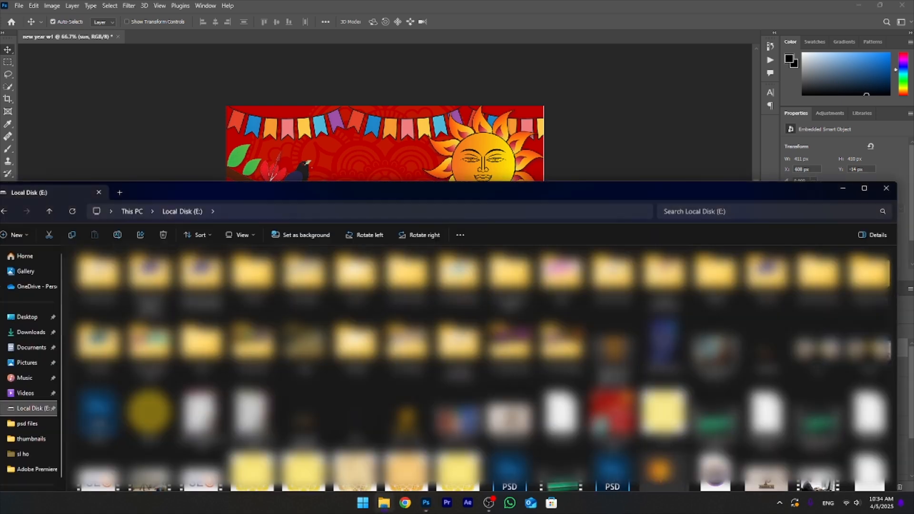
{"action": "left_click", "coordinate": [31, 332]}
{"action": "left_click_drag", "start_coordinate": [272, 155], "coordinate": [272, 153]}
{"action": "left_click_drag", "start_coordinate": [435, 215], "coordinate": [404, 243]}
{"action": "left_click_drag", "start_coordinate": [374, 319], "coordinate": [332, 320]}
{"action": "key", "text": "Return"}
Shrink the lettering smart object to about 560 x 508 px and position it beside the couple within the card
{"action": "left_click_drag", "start_coordinate": [409, 255], "coordinate": [422, 255]}
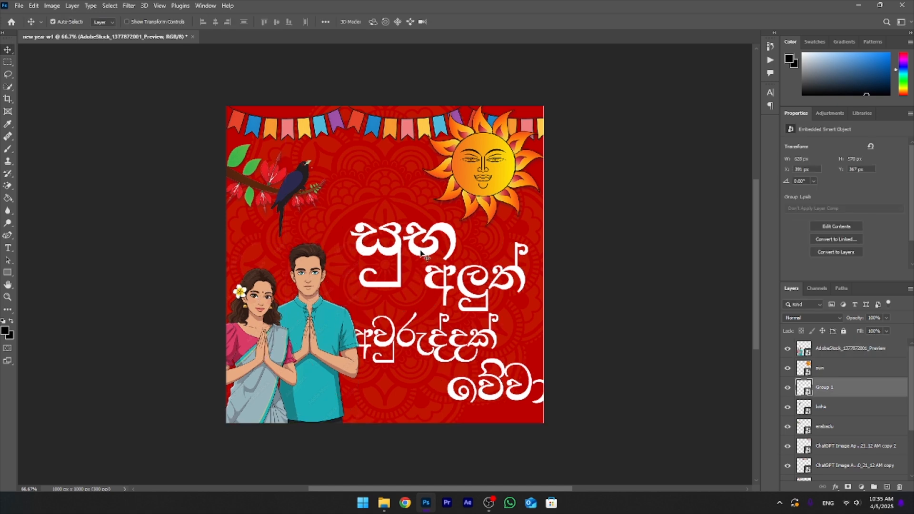
{"action": "key", "text": "ctrl+t"}
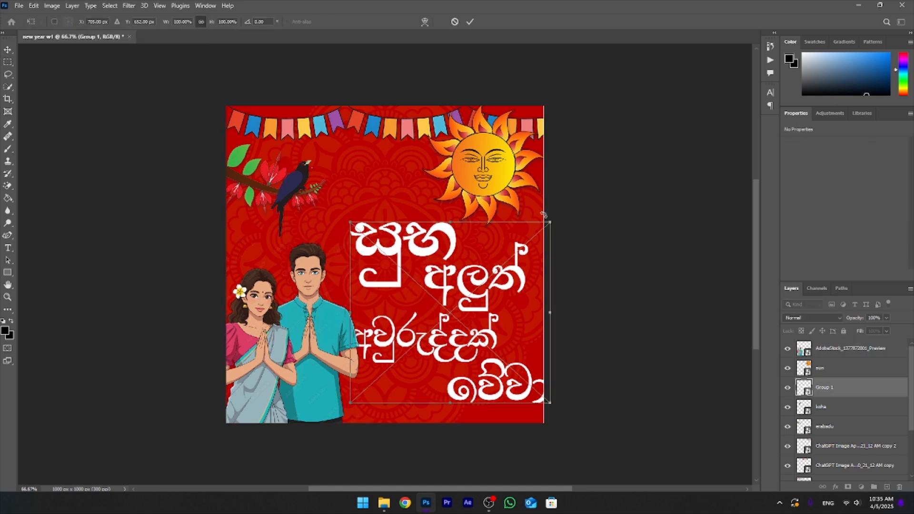
{"action": "left_click_drag", "start_coordinate": [550, 222], "coordinate": [528, 241]}
{"action": "left_click_drag", "start_coordinate": [455, 257], "coordinate": [464, 267]}
{"action": "key", "text": "Return"}
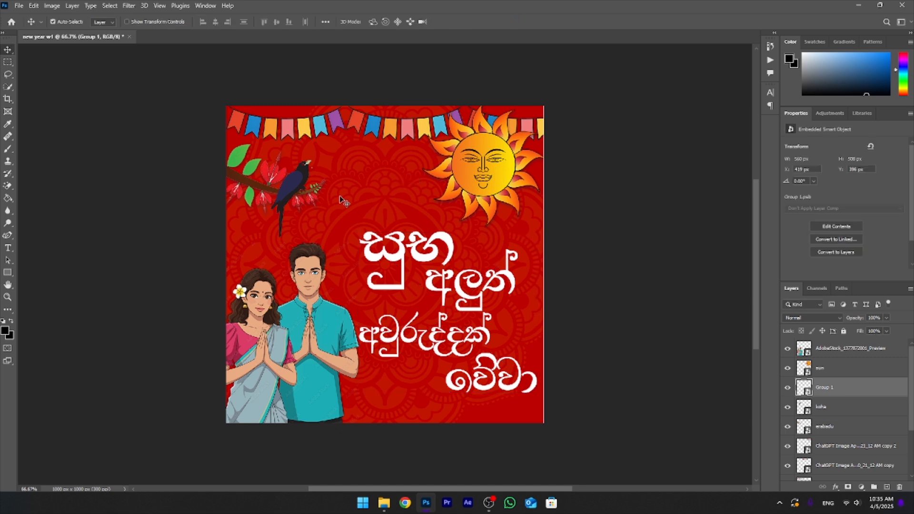
Open new year card 1.psd and copy its masked clay pot on a fire into the new year w1 card, beside the couple's feet
{"action": "left_click", "coordinate": [391, 504]}
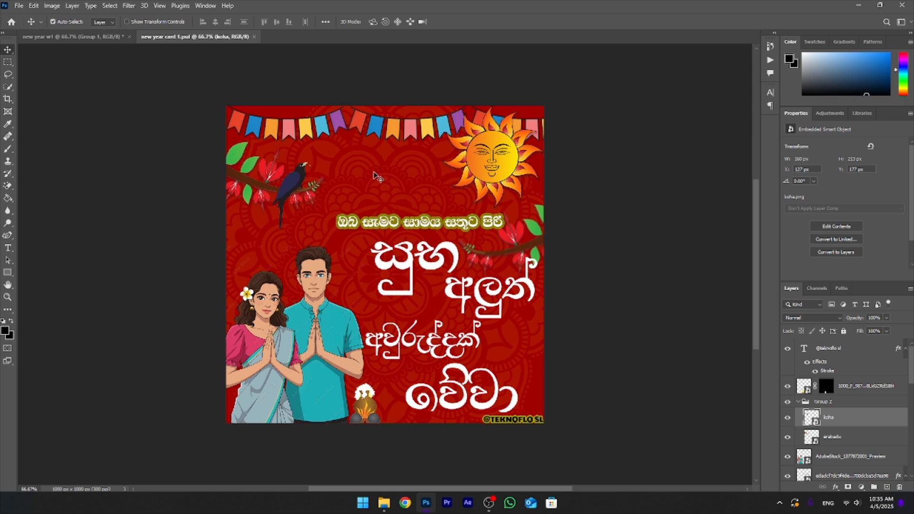
{"action": "left_click", "coordinate": [370, 397]}
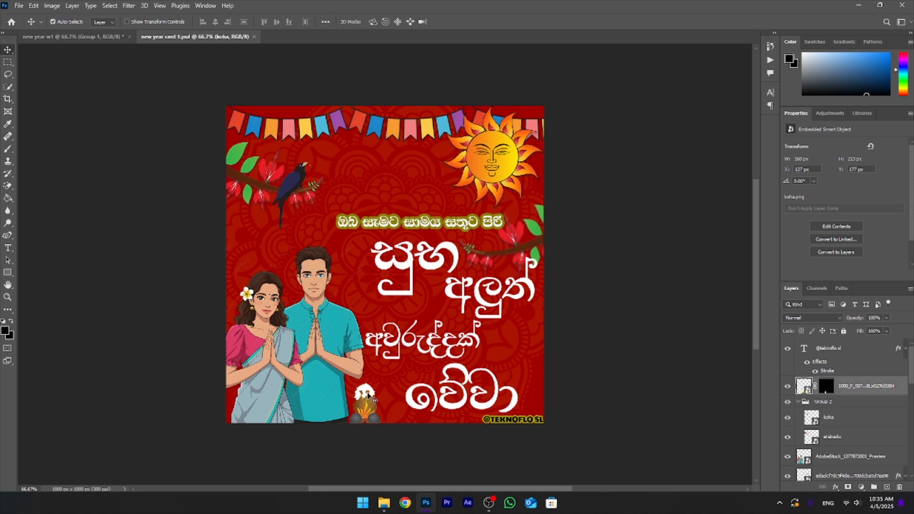
{"action": "left_click_drag", "start_coordinate": [869, 387], "coordinate": [363, 408]}
{"action": "left_click", "coordinate": [410, 190]}
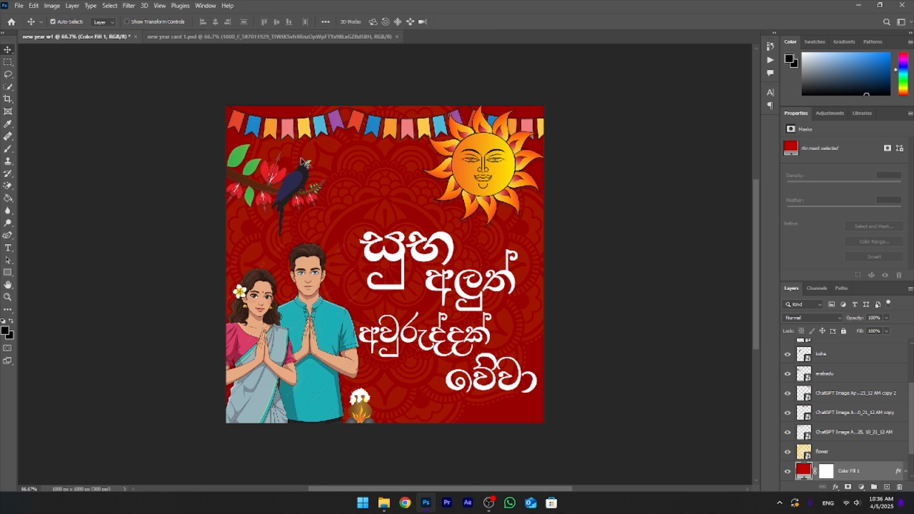
Place the Sinhala tagline image from Downloads, scale it to about 550 x 47 px and position it just above the main lettering
{"action": "left_click", "coordinate": [384, 502]}
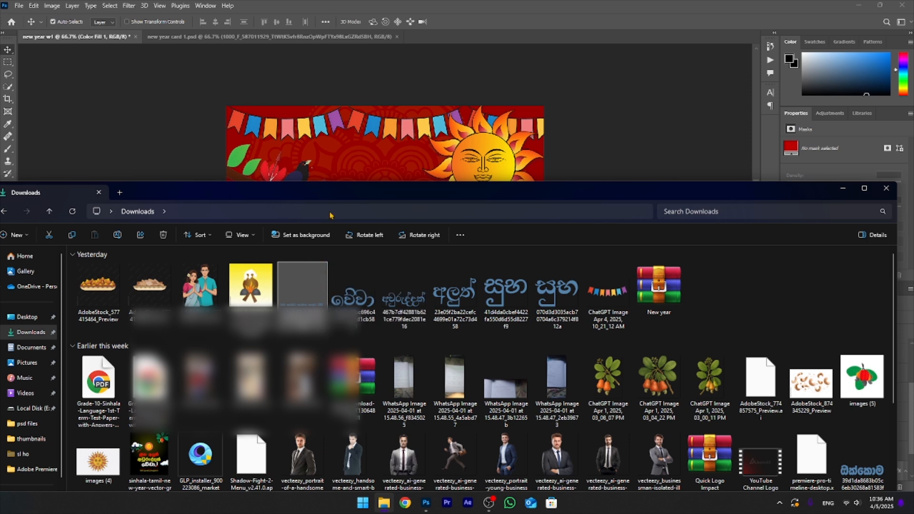
{"action": "left_click_drag", "start_coordinate": [324, 231], "coordinate": [333, 143]}
{"action": "left_click_drag", "start_coordinate": [388, 271], "coordinate": [391, 230]}
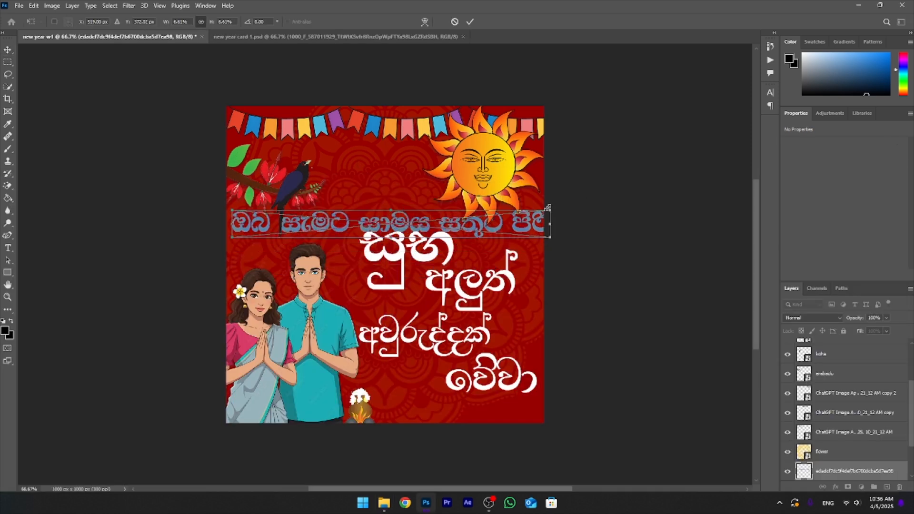
{"action": "left_click_drag", "start_coordinate": [551, 206], "coordinate": [448, 212]}
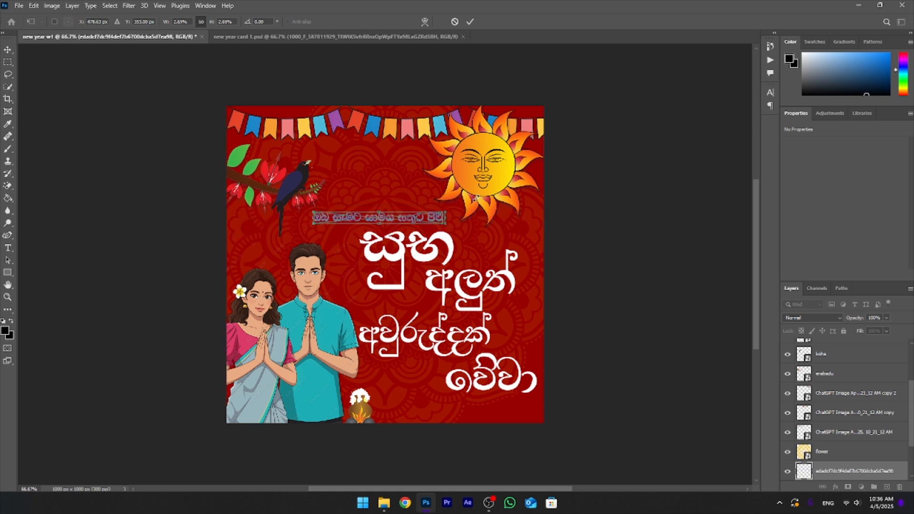
{"action": "key", "text": "Return"}
Give the tagline a white Color Overlay and a 4 px outside Stroke in olive yellow
{"action": "left_click", "coordinate": [835, 487]}
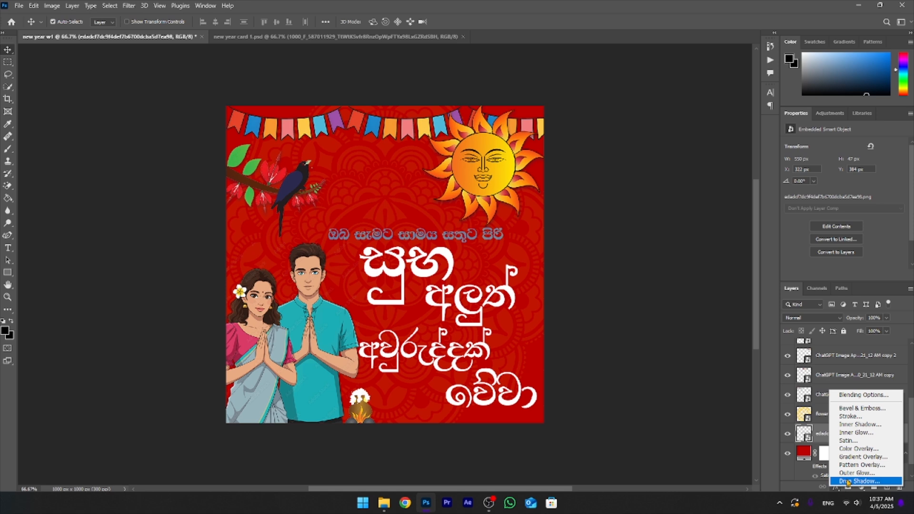
{"action": "left_click", "coordinate": [857, 449]}
{"action": "left_click", "coordinate": [836, 488]}
{"action": "left_click", "coordinate": [852, 418]}
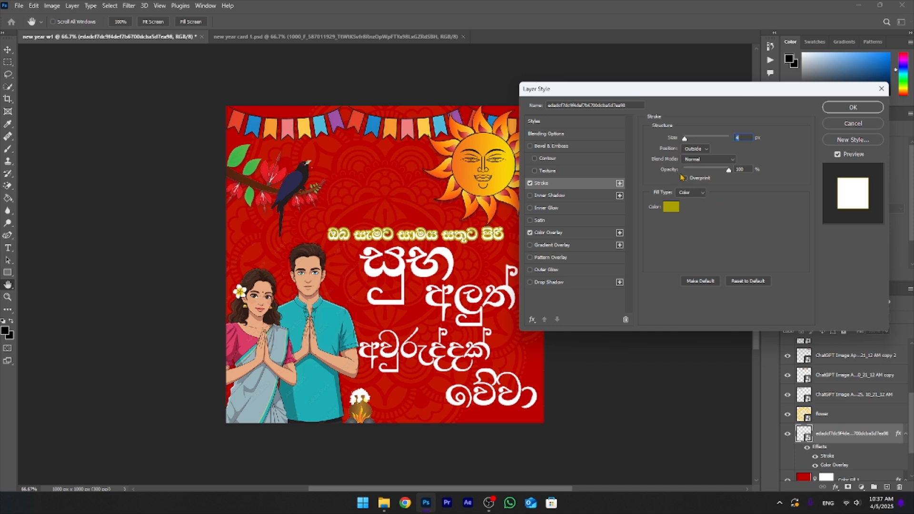
{"action": "left_click", "coordinate": [848, 109]}
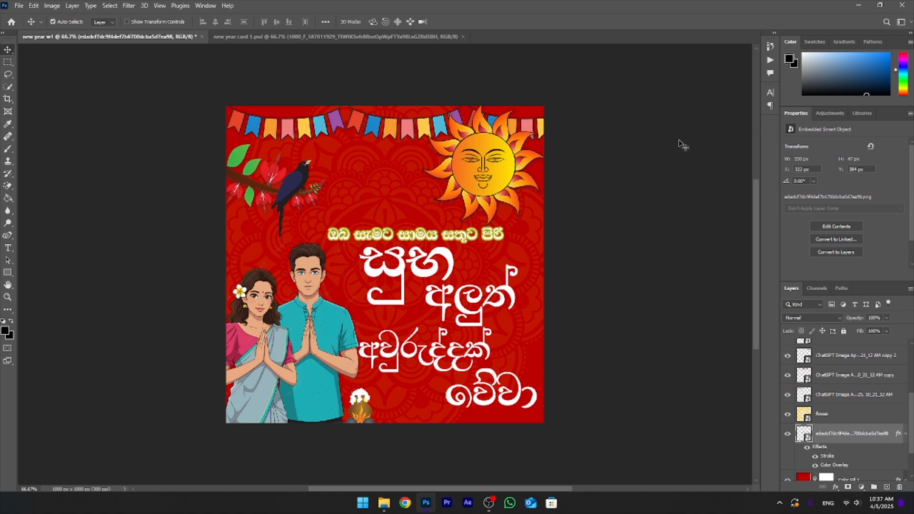
Apply a Gaussian Blur to the rightmost bunting section behind the sun
{"action": "left_click", "coordinate": [528, 128]}
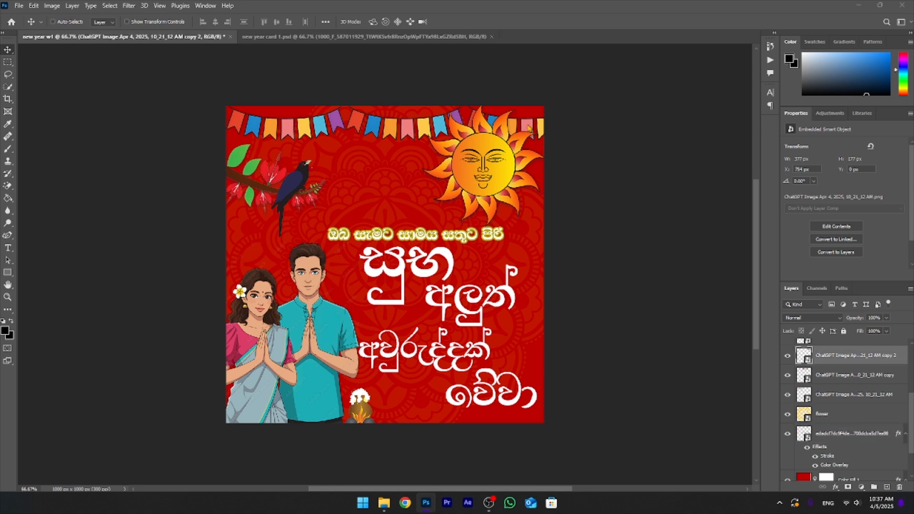
{"action": "key", "text": "ctrl+alt+f"}
{"action": "left_click", "coordinate": [720, 48]}
Apply a 1.2 px Gaussian Blur again to the rightmost bunting section, and blur the middle and left sections as well
{"action": "left_click", "coordinate": [129, 6]}
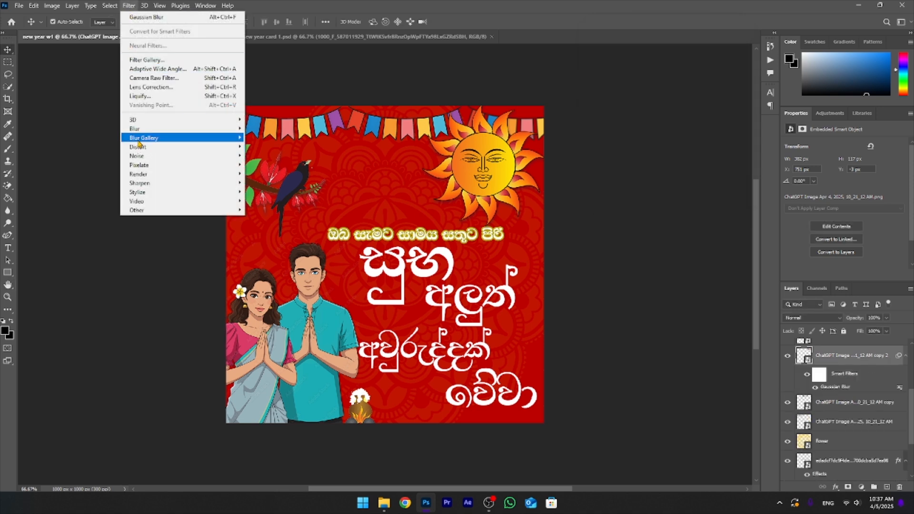
{"action": "mouse_move", "coordinate": [142, 130]}
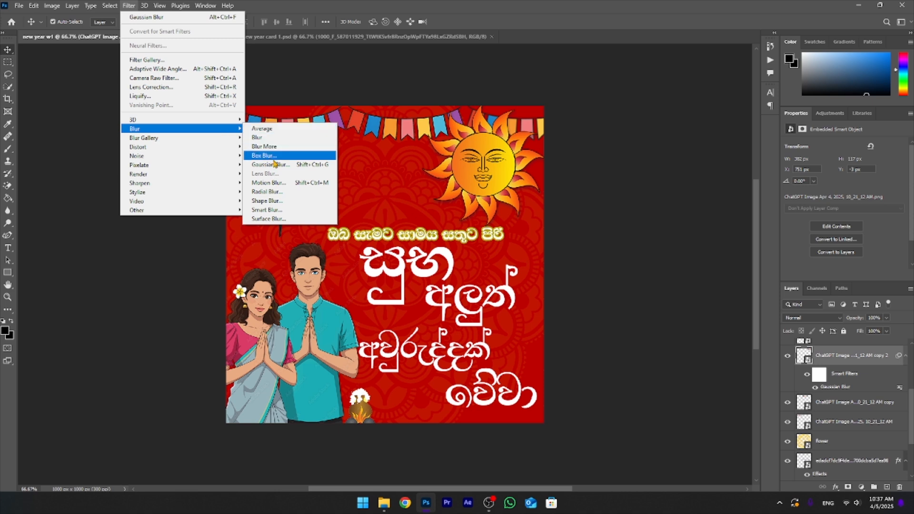
{"action": "left_click", "coordinate": [425, 128]}
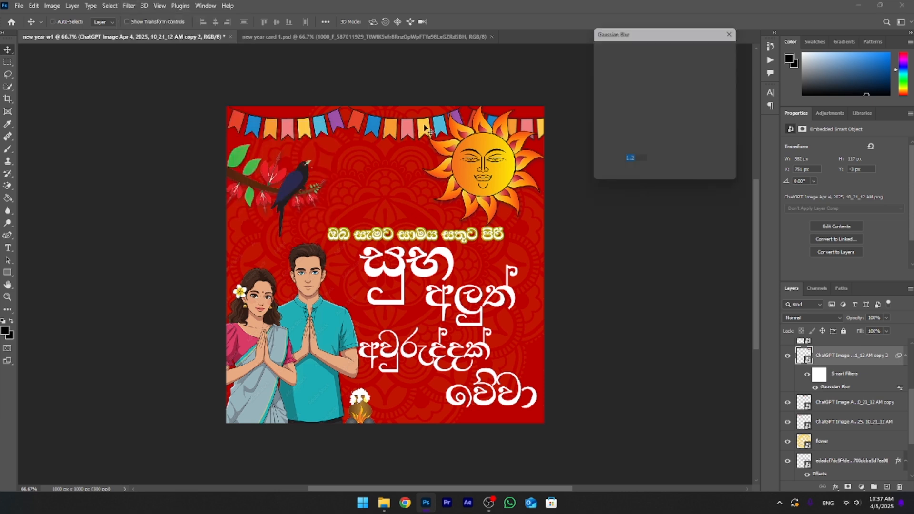
{"action": "key", "text": "Return"}
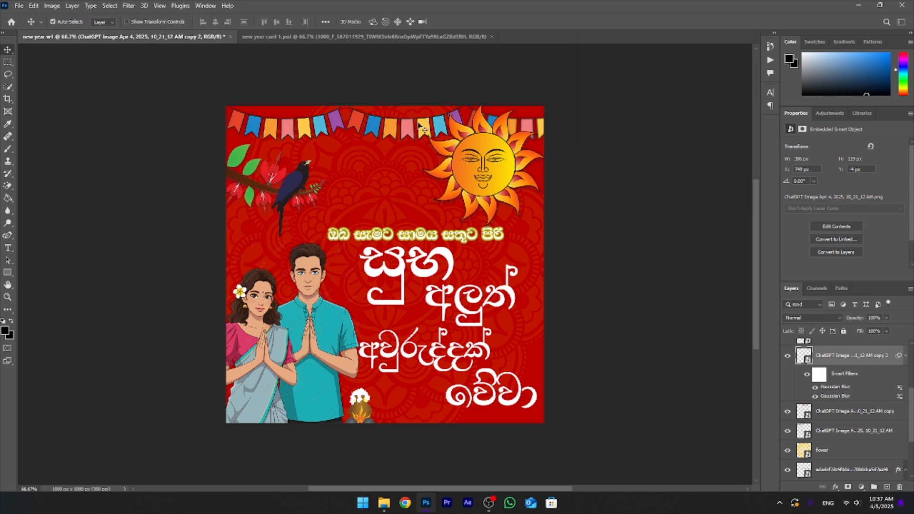
{"action": "left_click", "coordinate": [338, 125]}
{"action": "left_click", "coordinate": [328, 200]}
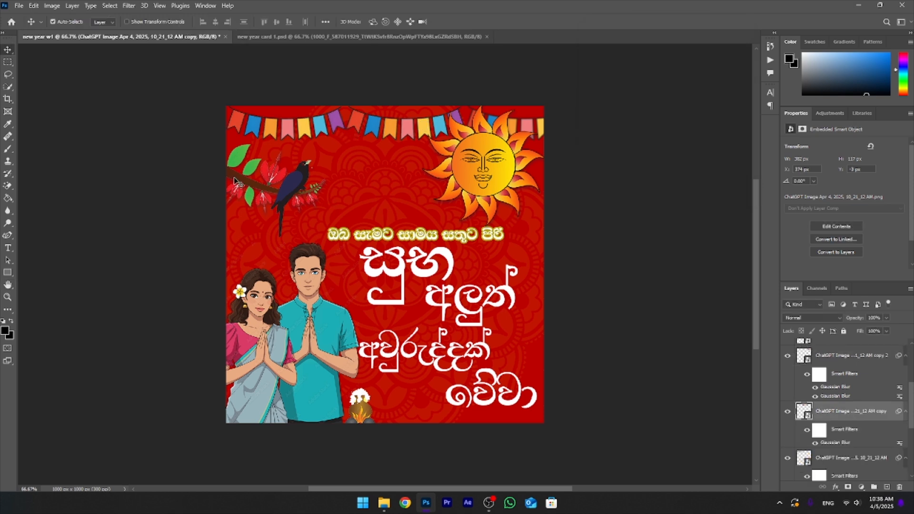
Duplicate the erabadu flower branch, rotate the copy 180° and place it at the card's right edge beside the lettering
{"action": "left_click_drag", "start_coordinate": [235, 182], "coordinate": [537, 252]}
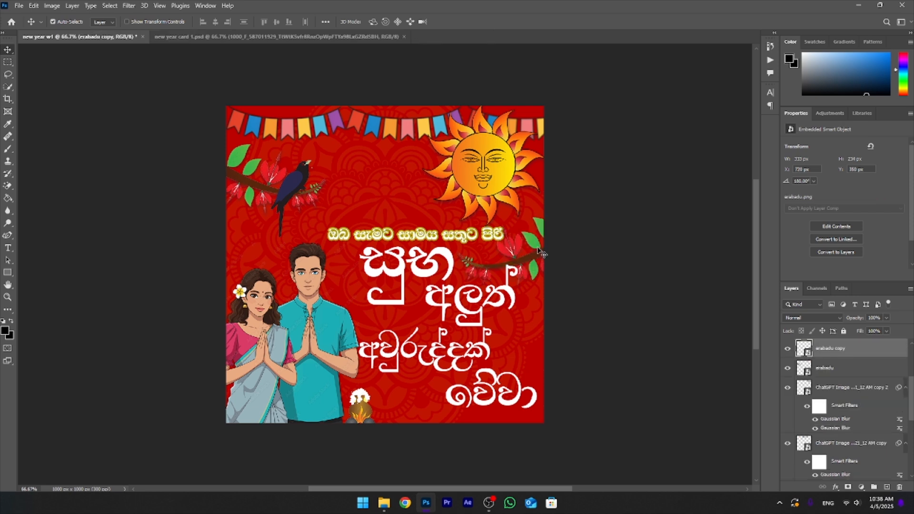
{"action": "key", "text": "ctrl+alt+f"}
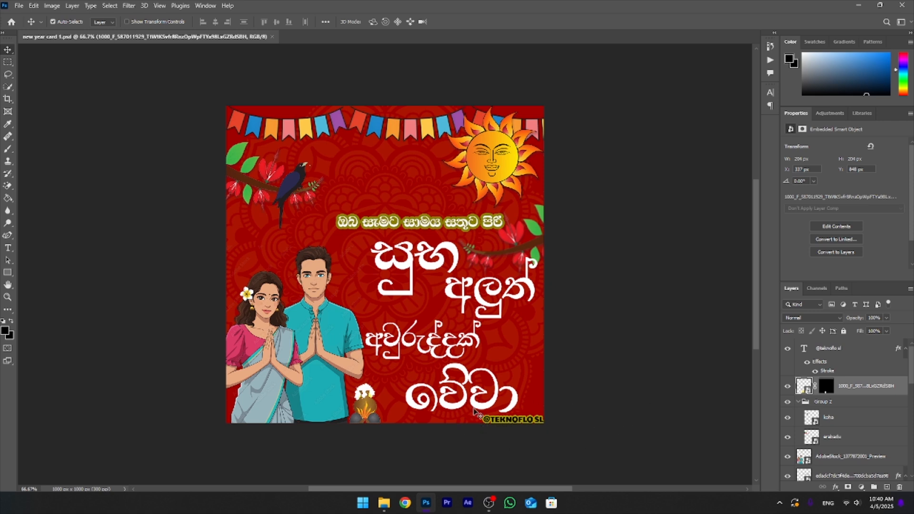
In new year card 1.psd, stamp all visible layers into a new merged layer above the watermark text layer
{"action": "left_click", "coordinate": [812, 353]}
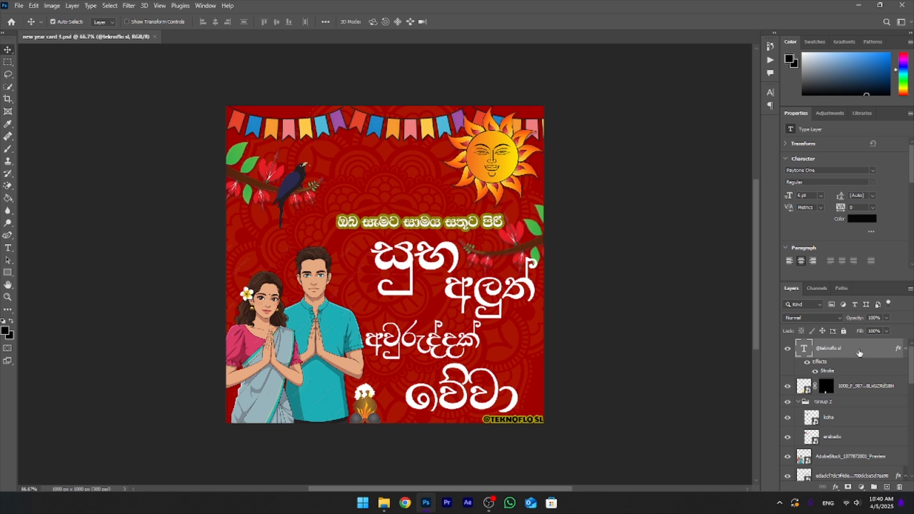
{"action": "key", "text": "ctrl"}
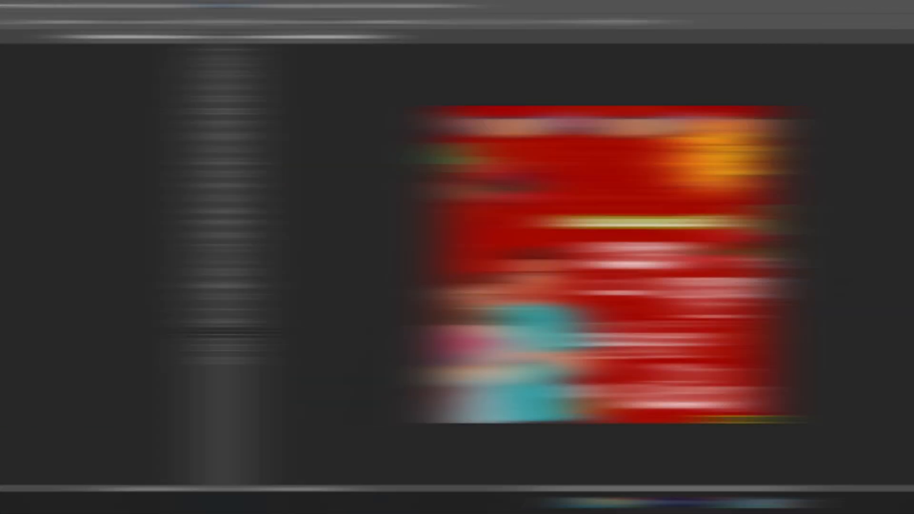
{"action": "key", "text": "ctrl+shift+alt+e"}
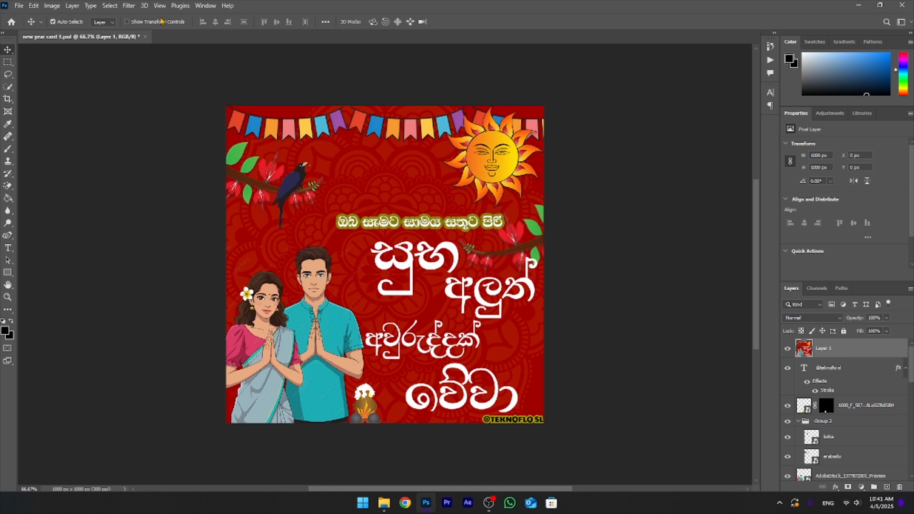
Open the merged layer in the Camera Raw Filter and set Exposure +0.05, Contrast +5, Highlights +5, Whites -30 and Blacks +20
{"action": "left_click", "coordinate": [126, 7]}
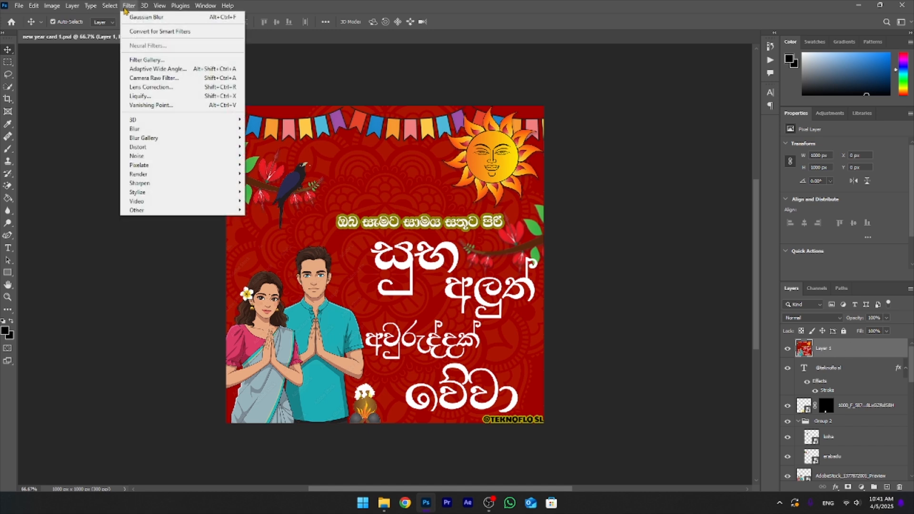
{"action": "left_click", "coordinate": [154, 78]}
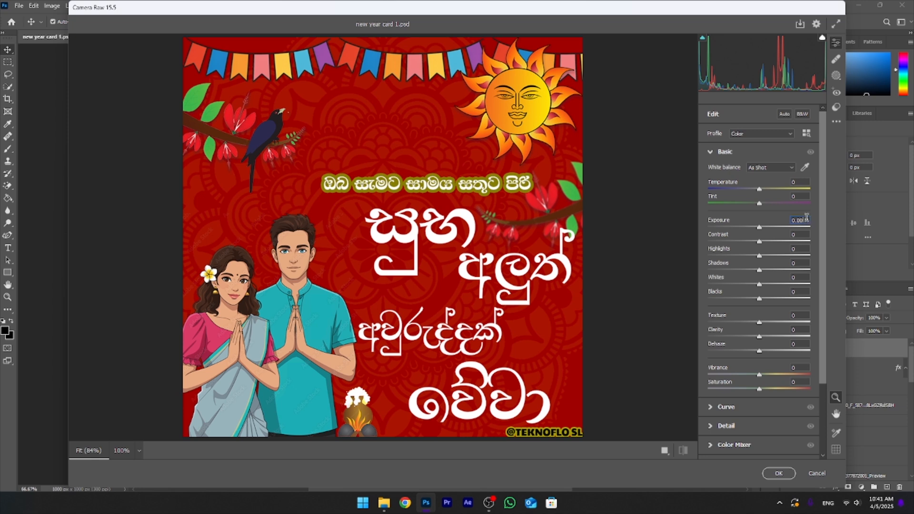
{"action": "type", "text": "5"}
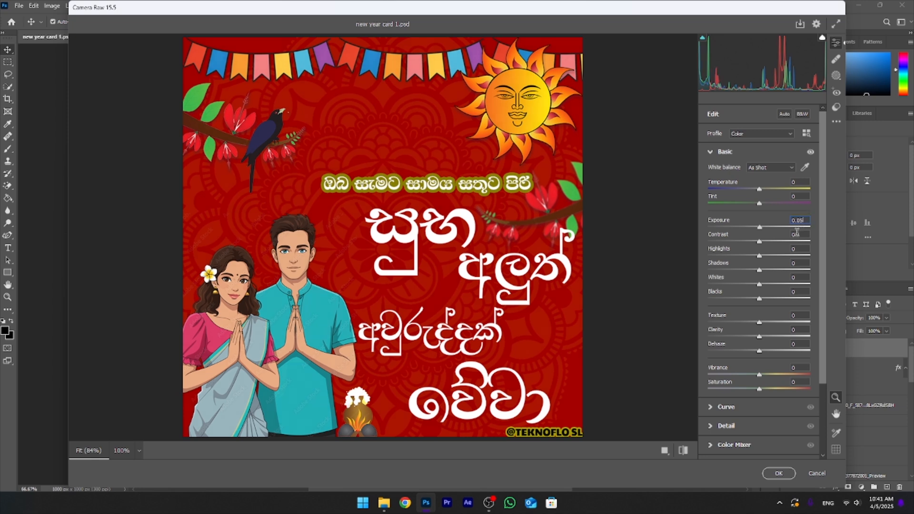
{"action": "type", "text": "5"}
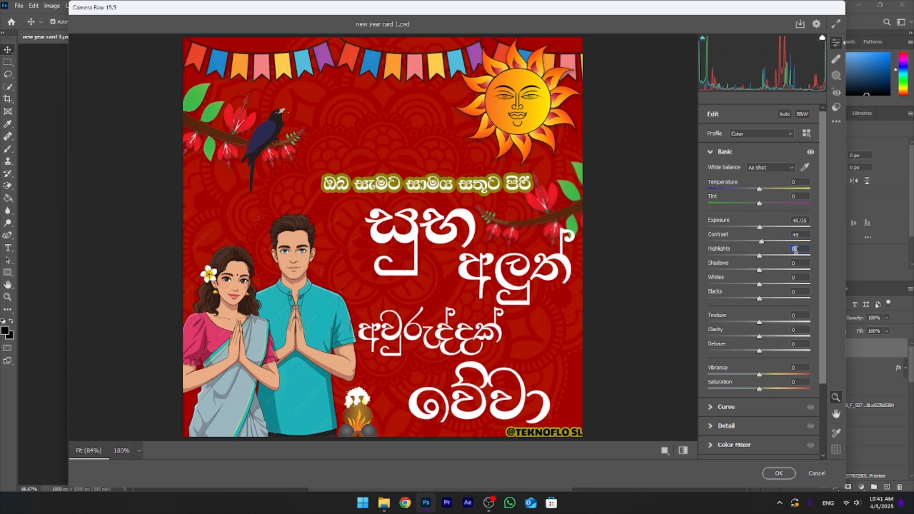
{"action": "type", "text": "5"}
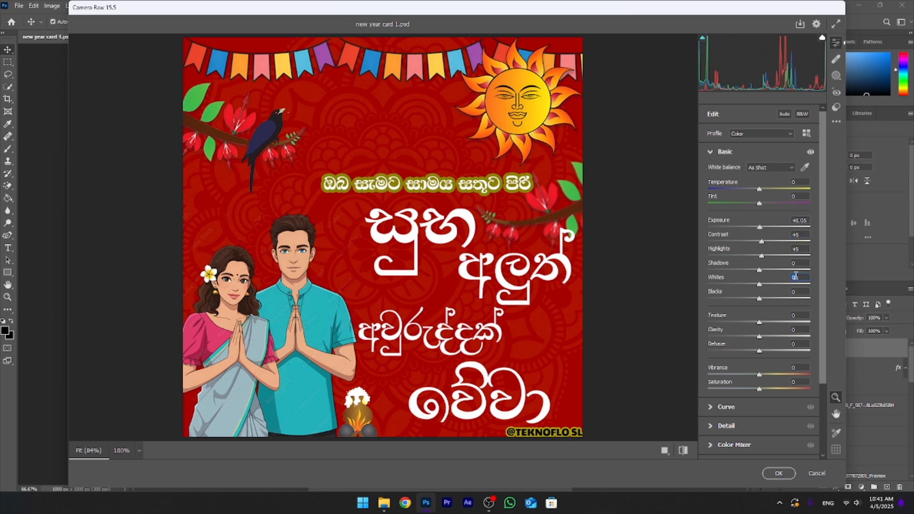
{"action": "type", "text": "-30"}
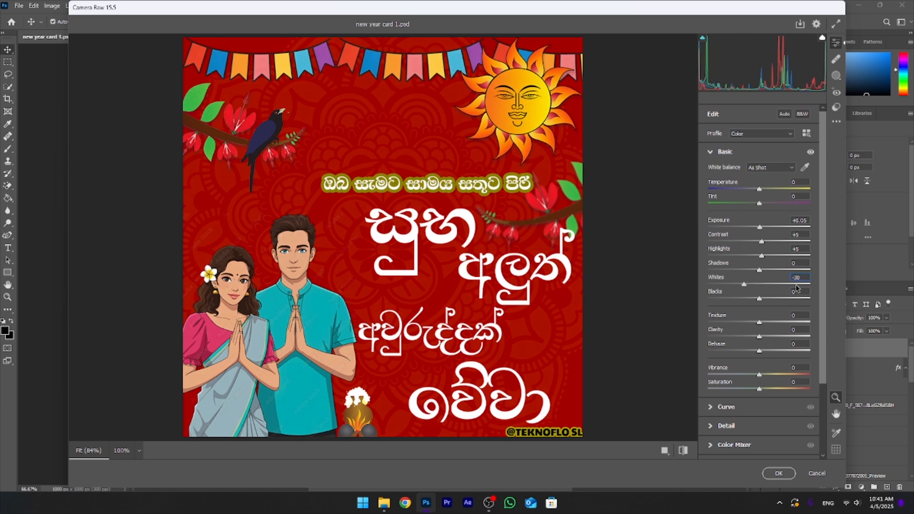
{"action": "type", "text": "20"}
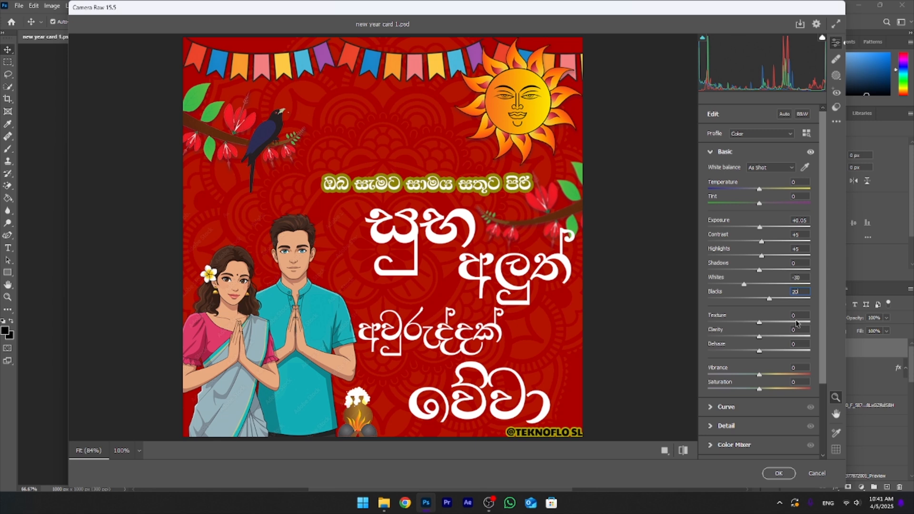
Set Texture to +78, Clarity to +22 and Vibrance to +18, and apply the Camera Raw adjustments
{"action": "left_click_drag", "start_coordinate": [797, 322], "coordinate": [799, 326]}
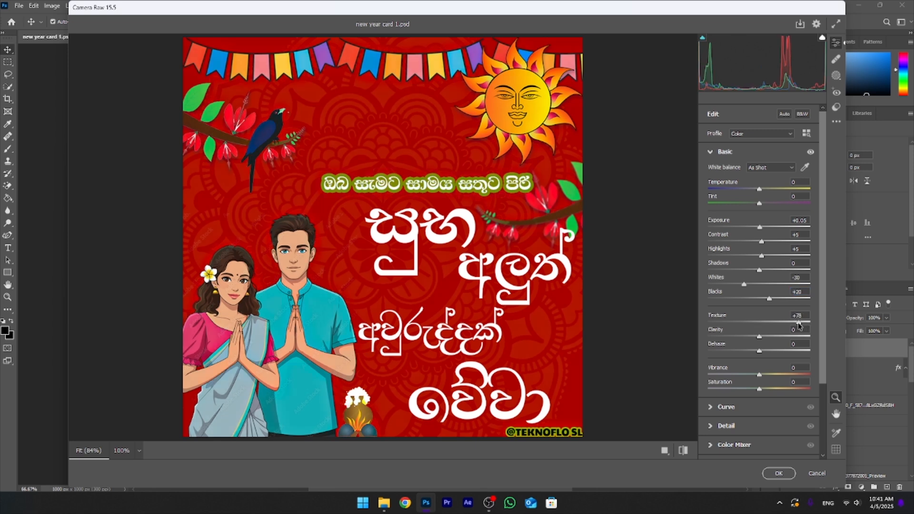
{"action": "left_click", "coordinate": [799, 328]}
{"action": "type", "text": "23"}
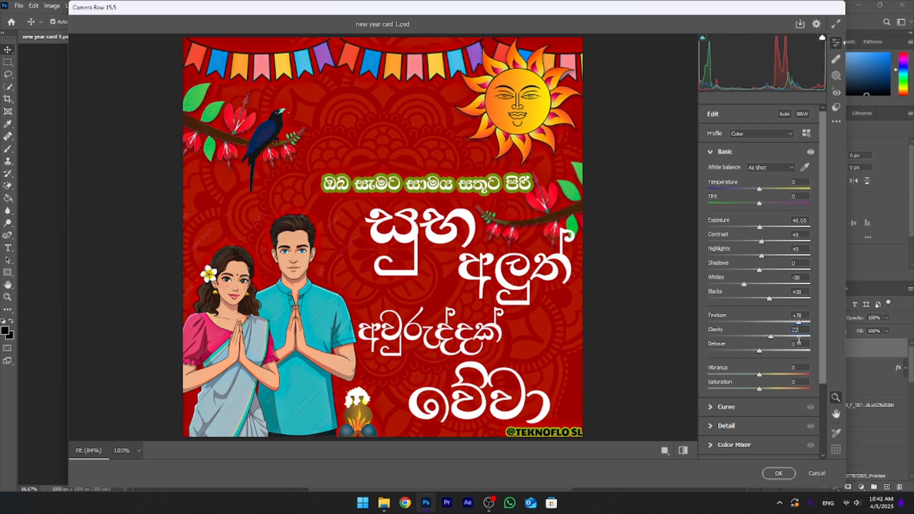
{"action": "left_click_drag", "start_coordinate": [775, 376], "coordinate": [771, 378]}
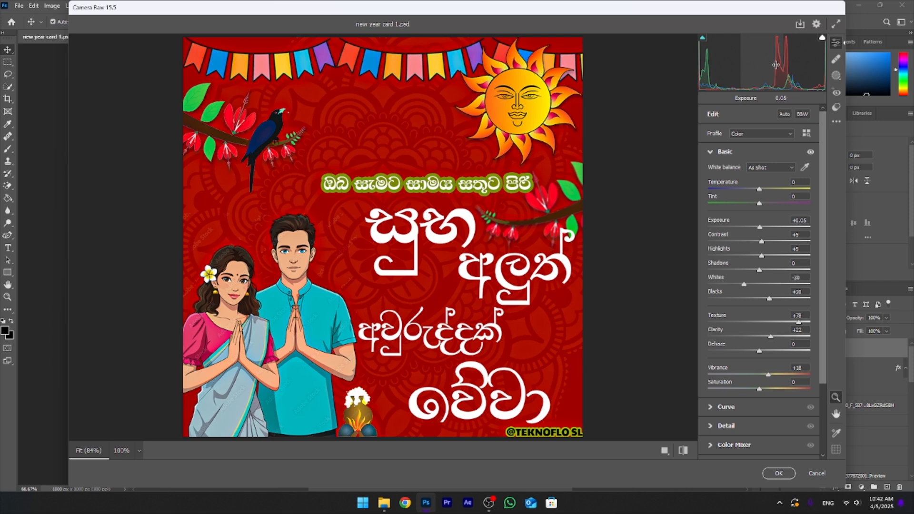
{"action": "left_click", "coordinate": [776, 476]}
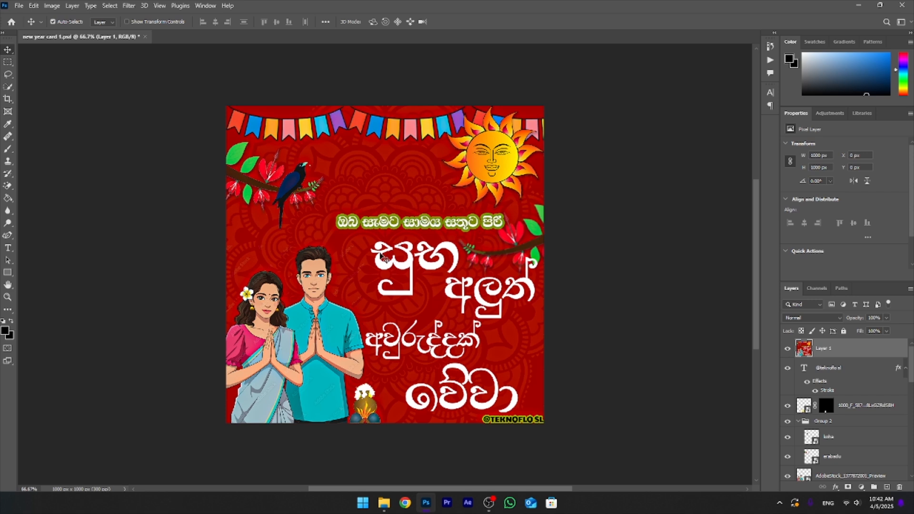
Save a JPEG copy of the card as new year card 1 copy on Local Disk (E:), replacing the existing file
{"action": "left_click", "coordinate": [20, 6]}
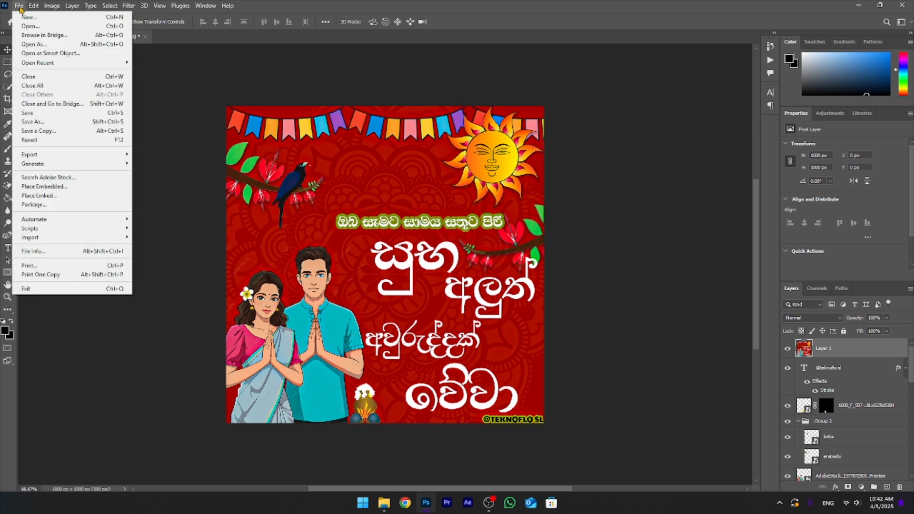
{"action": "left_click", "coordinate": [48, 132]}
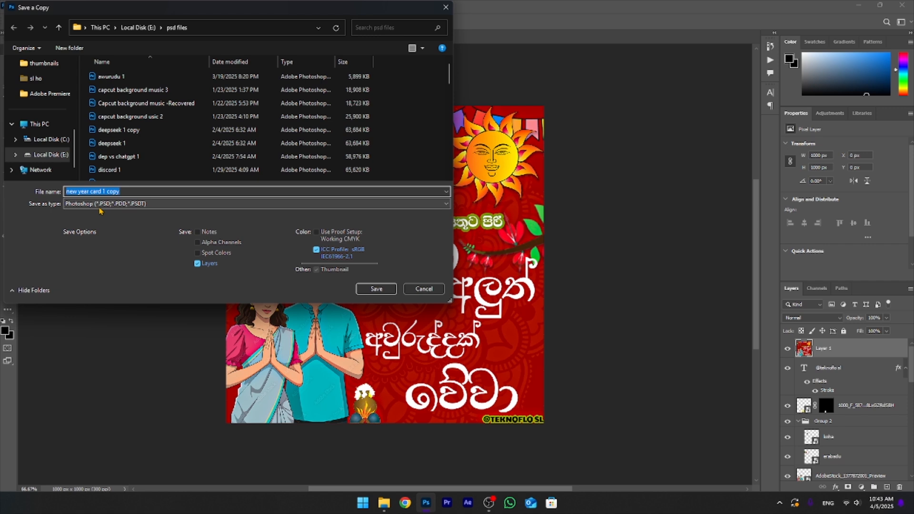
{"action": "left_click", "coordinate": [100, 205]}
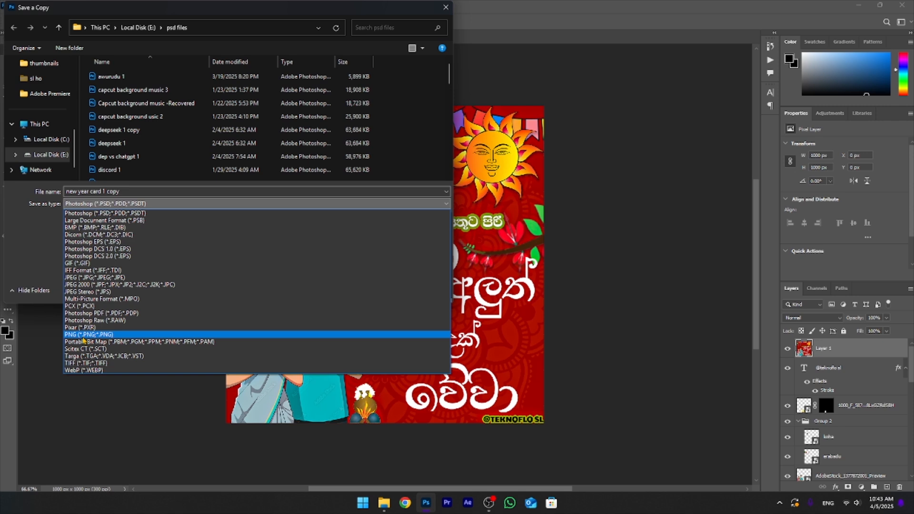
{"action": "left_click", "coordinate": [86, 278]}
{"action": "left_click", "coordinate": [95, 205]}
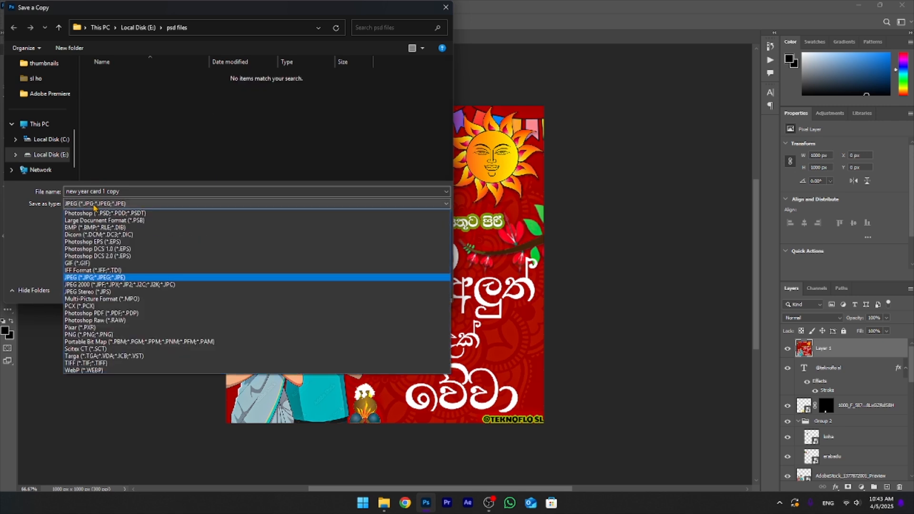
{"action": "left_click", "coordinate": [88, 277]}
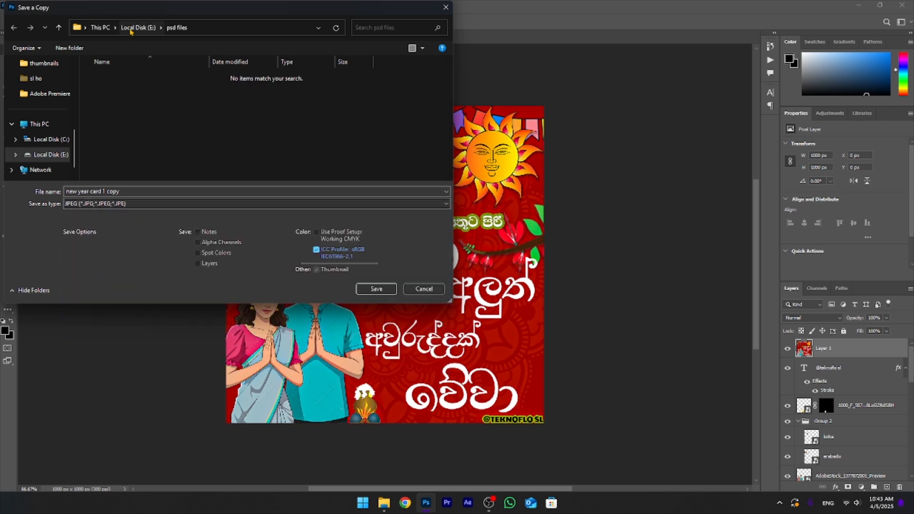
{"action": "left_click", "coordinate": [130, 28]}
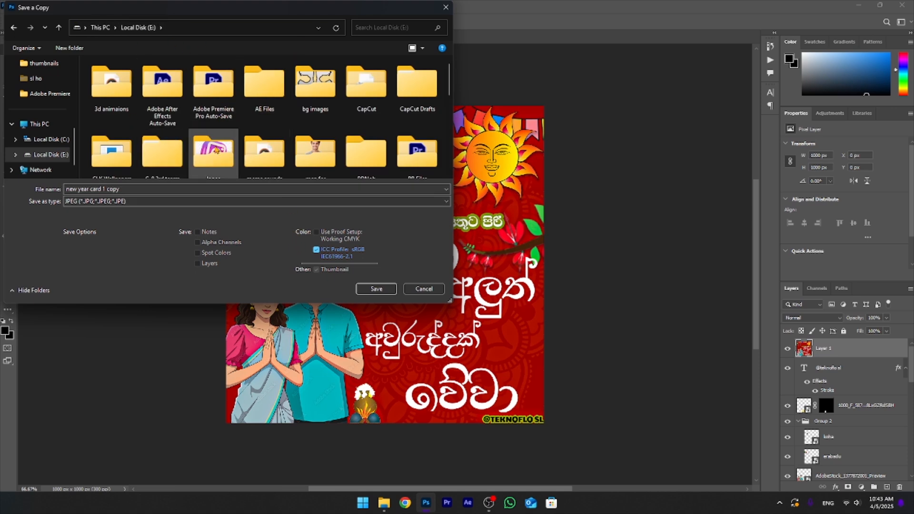
{"action": "left_click", "coordinate": [379, 290]}
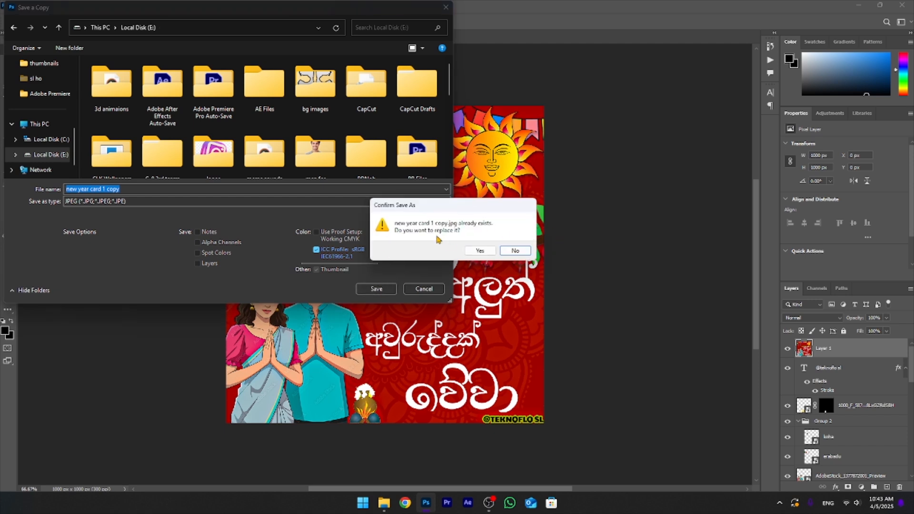
{"action": "left_click", "coordinate": [486, 251]}
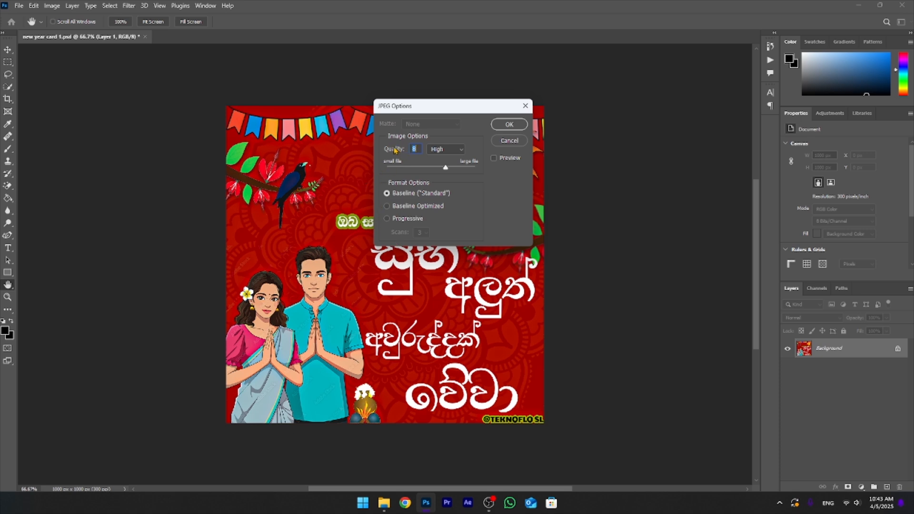
Choose High image quality (8) in the JPEG options and complete the export
{"action": "left_click", "coordinate": [439, 150]}
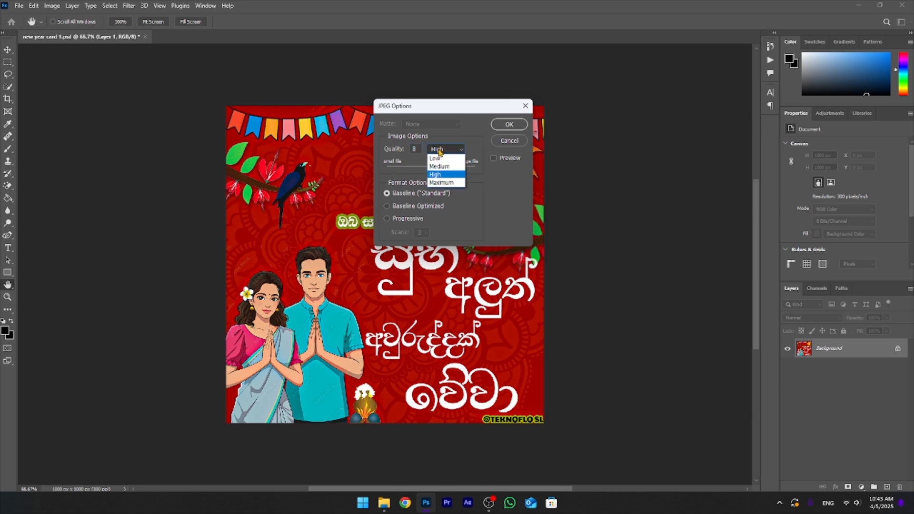
{"action": "left_click", "coordinate": [435, 174]}
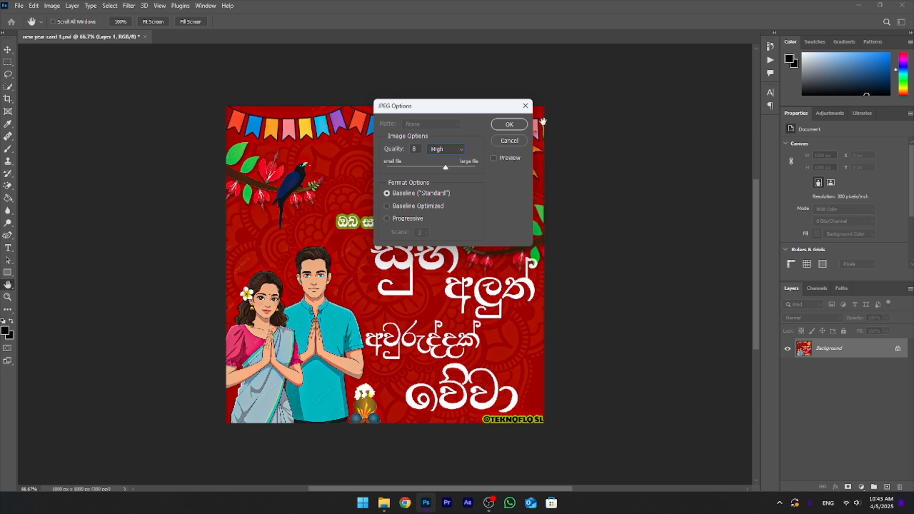
{"action": "left_click", "coordinate": [501, 124]}
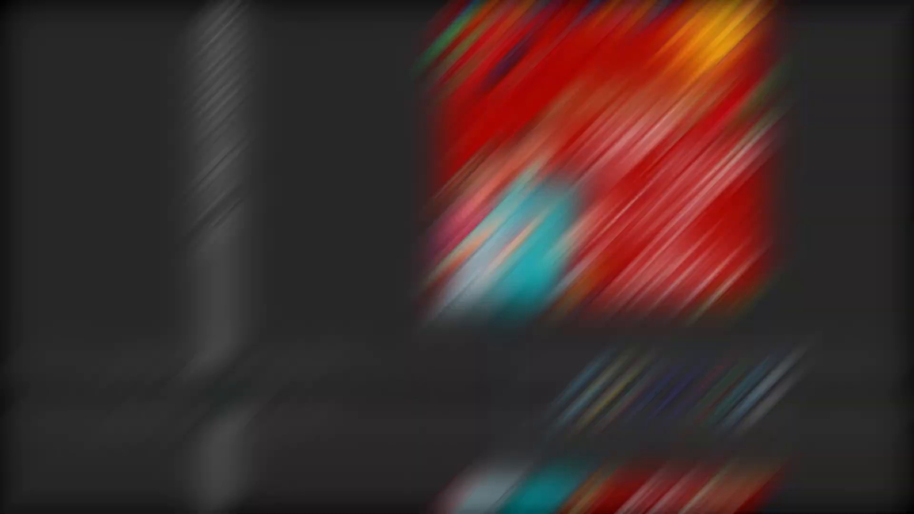